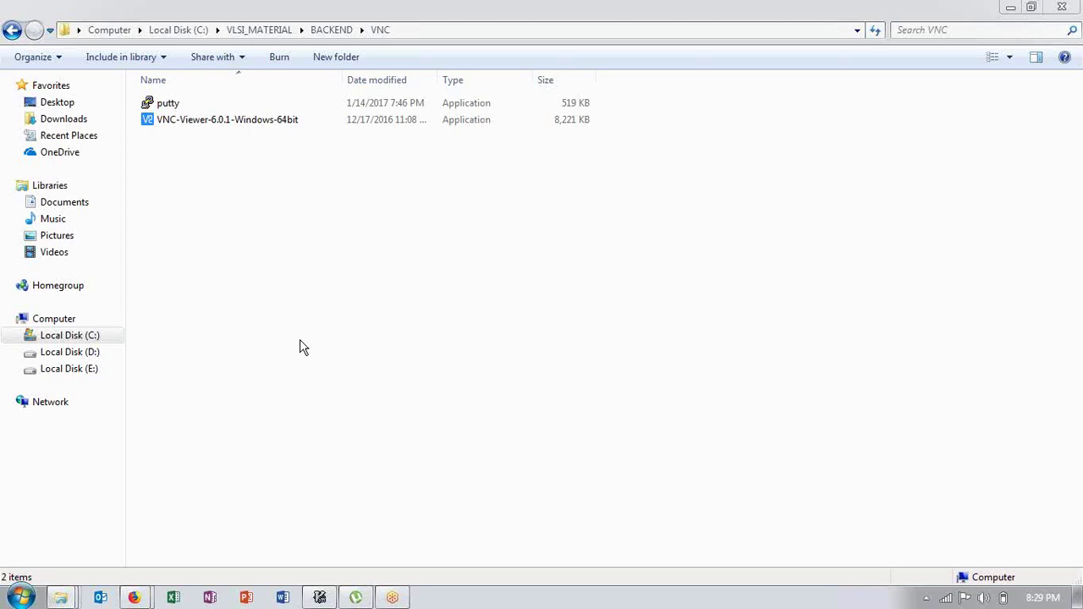
Step: Open a new Notepad document and write the Wi-Fi network name on the first line
{"action": "left_click", "coordinate": [22, 598]}
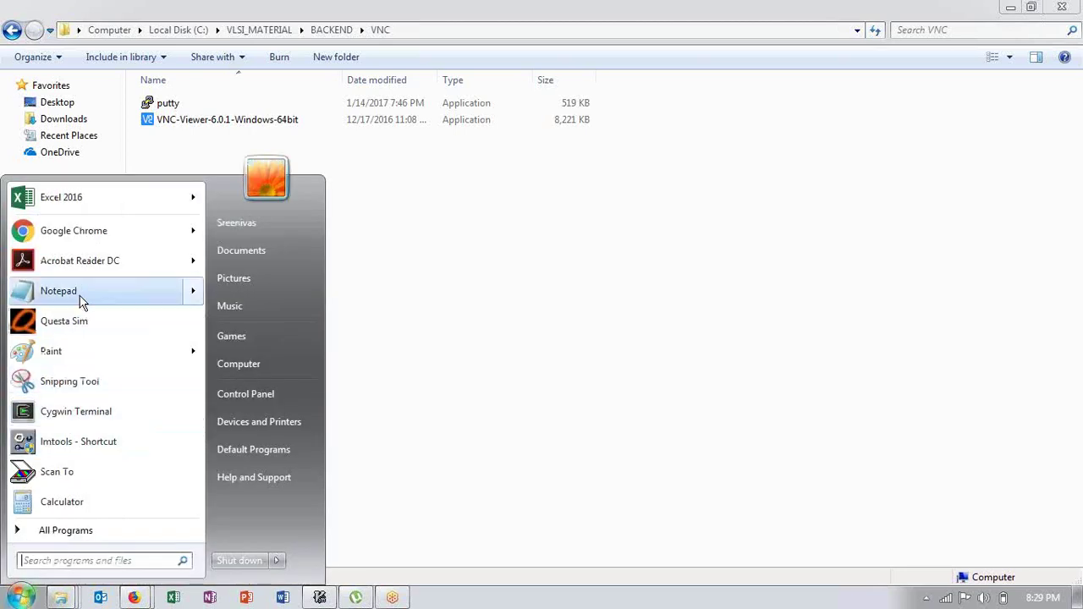
{"action": "mouse_move", "coordinate": [82, 303]}
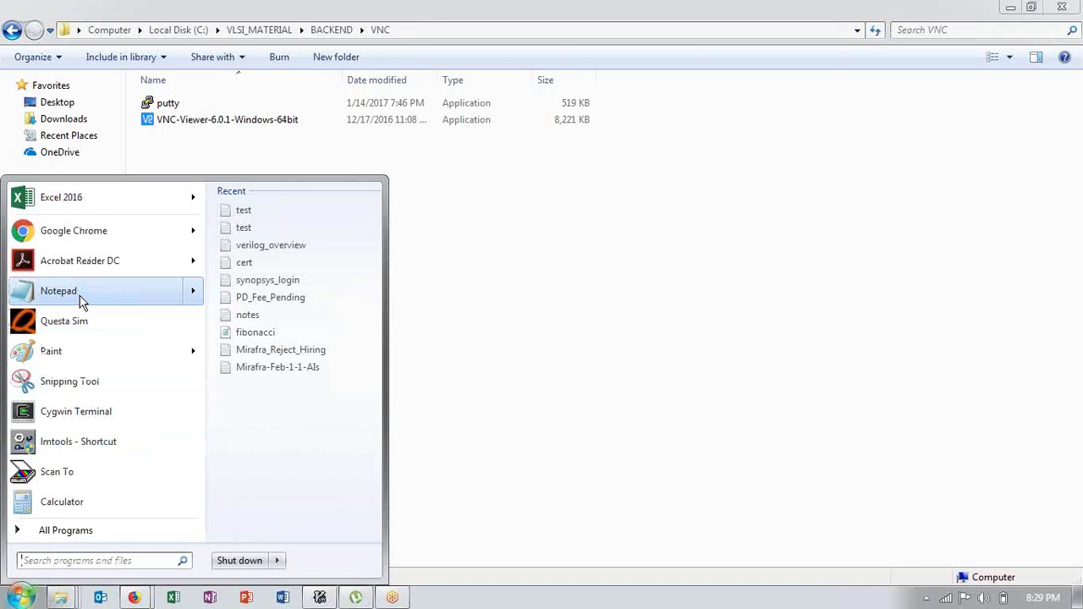
{"action": "left_click", "coordinate": [83, 298]}
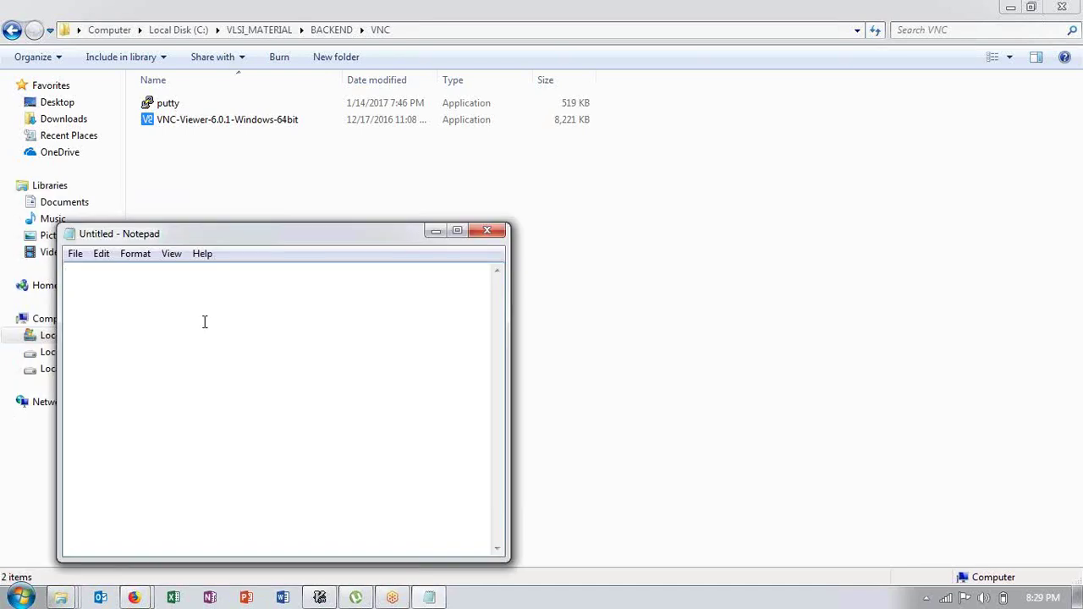
{"action": "type", "text": "sreeni_w"}
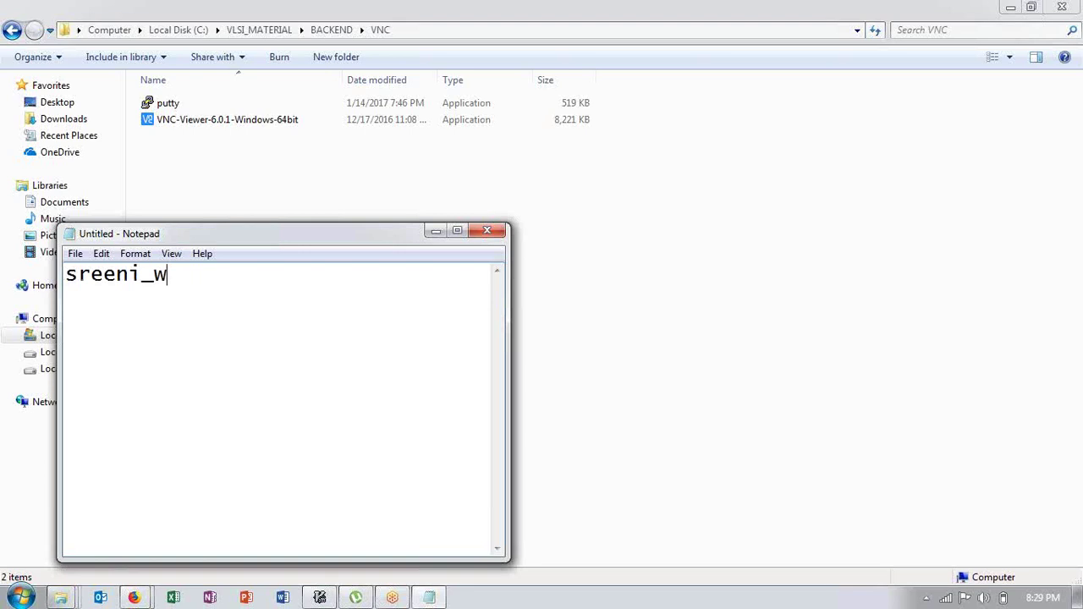
{"action": "type", "text": "ifi"}
{"action": "key", "text": "Return"}
Step: Add the heading "what software are required:" below the Wi-Fi network name
{"action": "type", "text": "wja"}
{"action": "key", "text": "BackSpace"}
{"action": "key", "text": "BackSpace"}
{"action": "type", "text": "hat"}
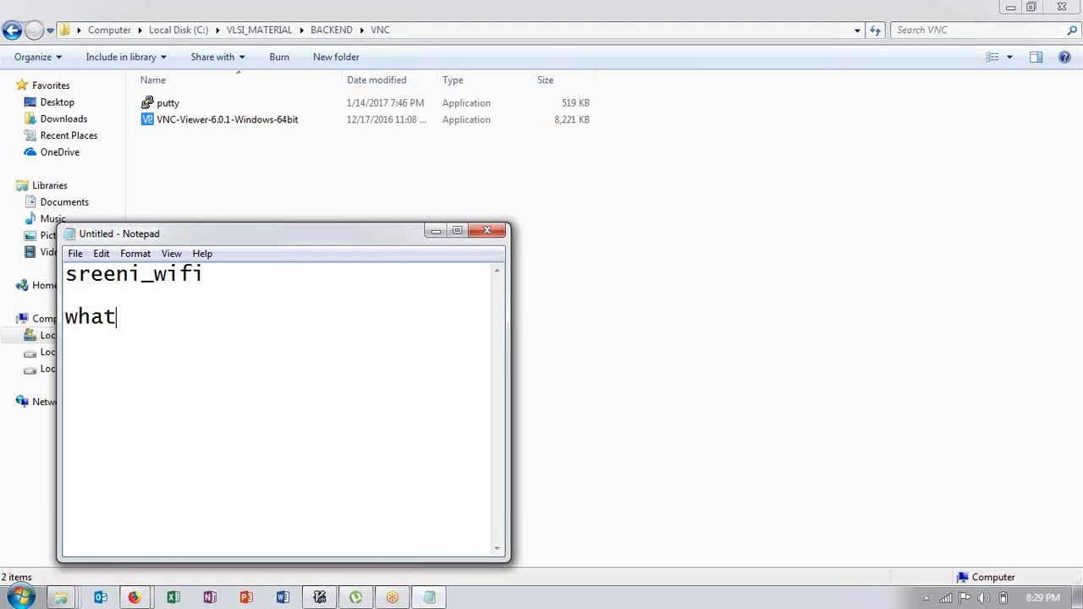
{"action": "type", "text": " software "}
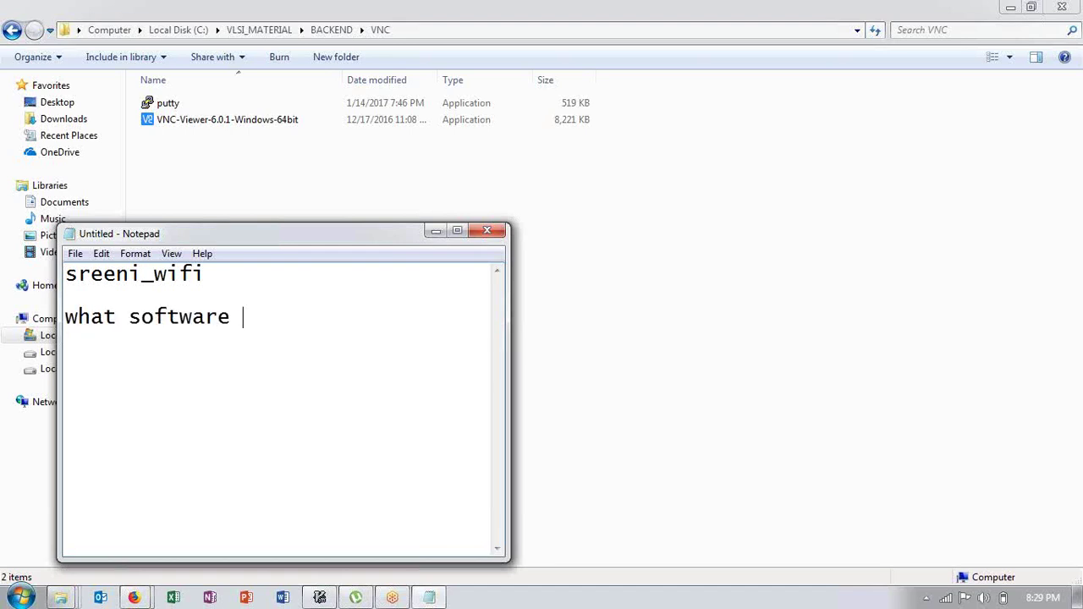
{"action": "type", "text": "are require:"}
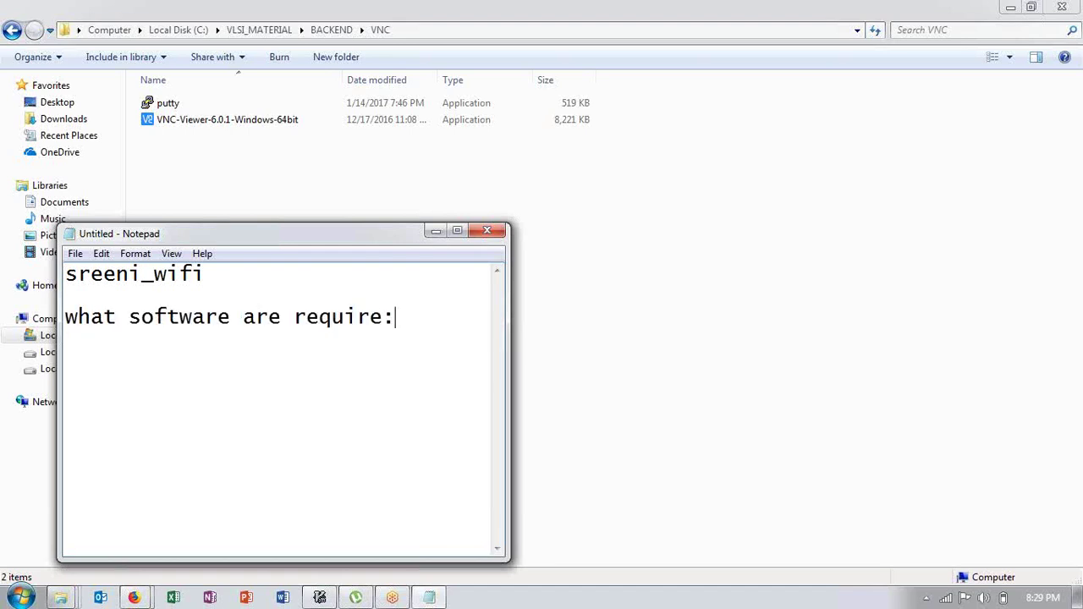
{"action": "key", "text": "BackSpace"}
{"action": "type", "text": "d:"}
Step: Start a numbered list under the heading with "1. Google drive" and an empty item 2
{"action": "key", "text": "Return"}
{"action": "type", "text": "1."}
{"action": "type", "text": "Google drive"}
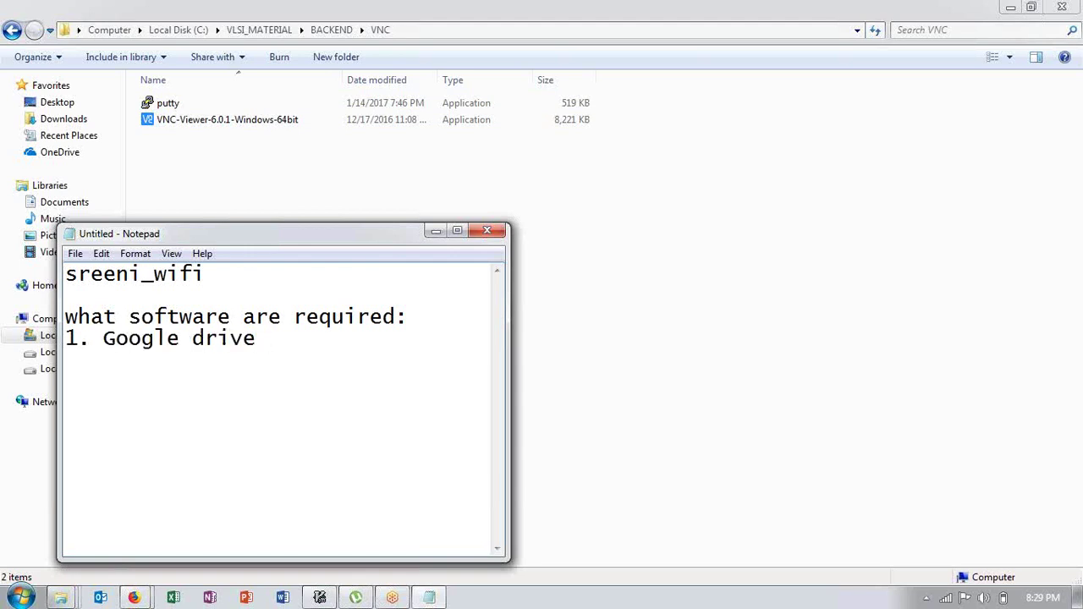
{"action": "key", "text": "Return"}
{"action": "type", "text": "2."}
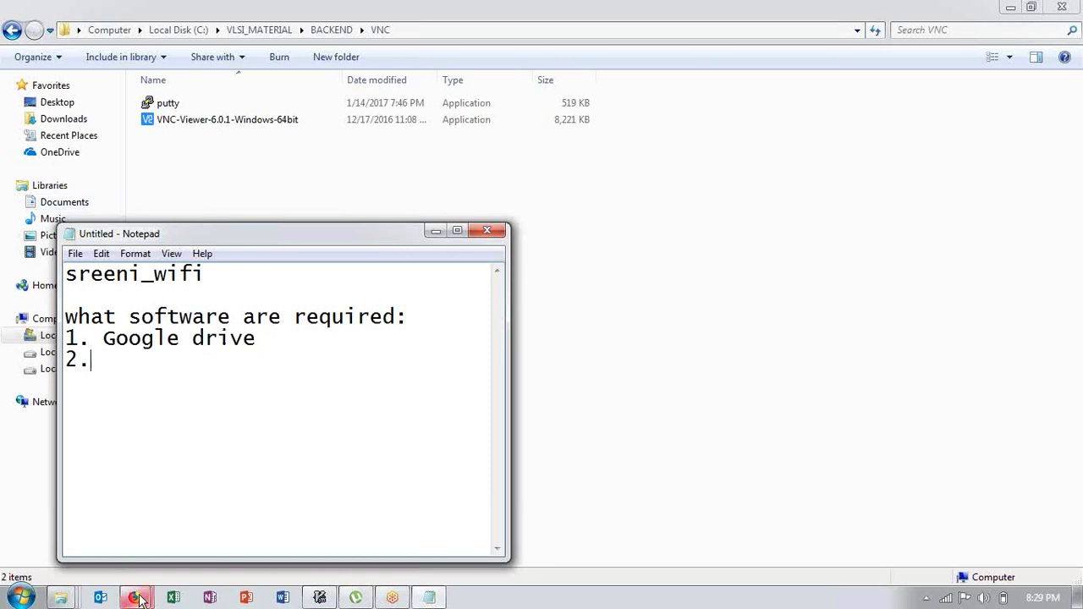
Step: Switch to Firefox, search Google for putty and open the putty.org download page
{"action": "mouse_move", "coordinate": [138, 600]}
{"action": "left_click", "coordinate": [292, 506]}
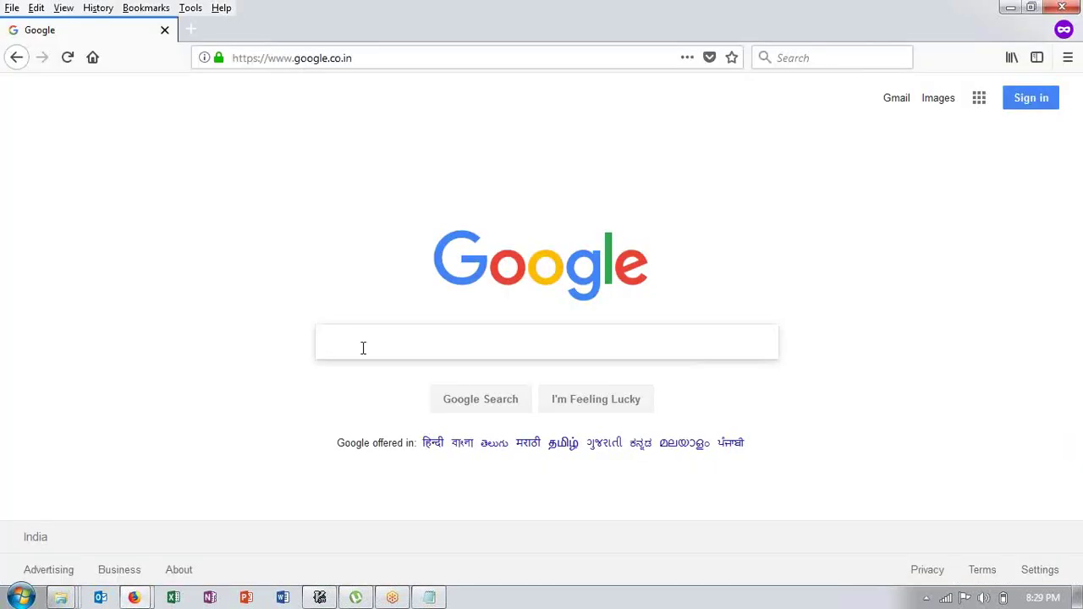
{"action": "type", "text": "putty"}
{"action": "key", "text": "Return"}
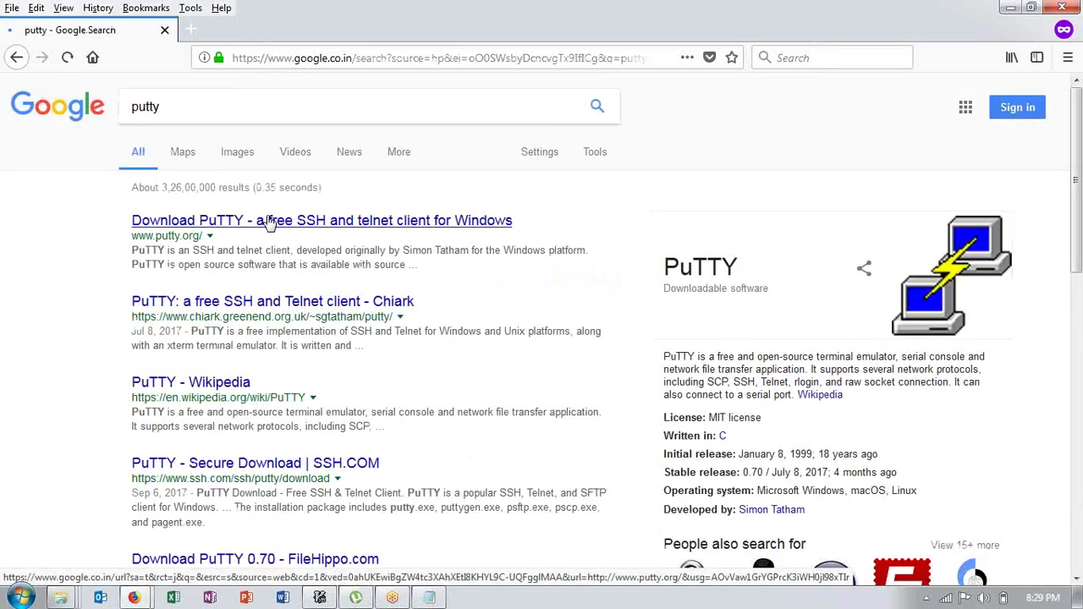
{"action": "left_click", "coordinate": [270, 222]}
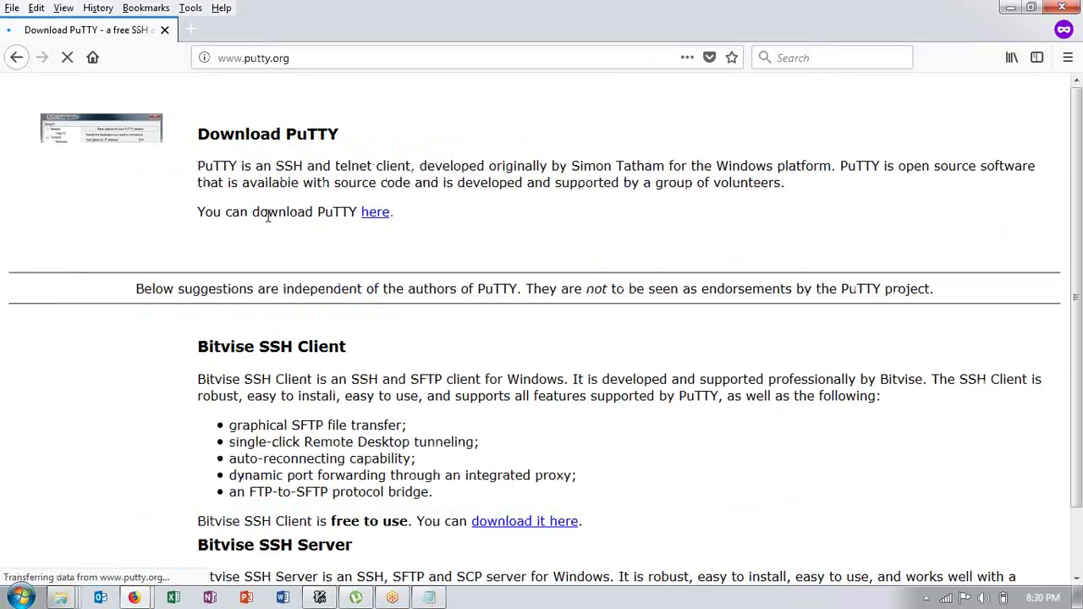
Step: Return to the search results, search for "realvnc viewer" and open the Download VNC Viewer result
{"action": "left_click", "coordinate": [13, 67]}
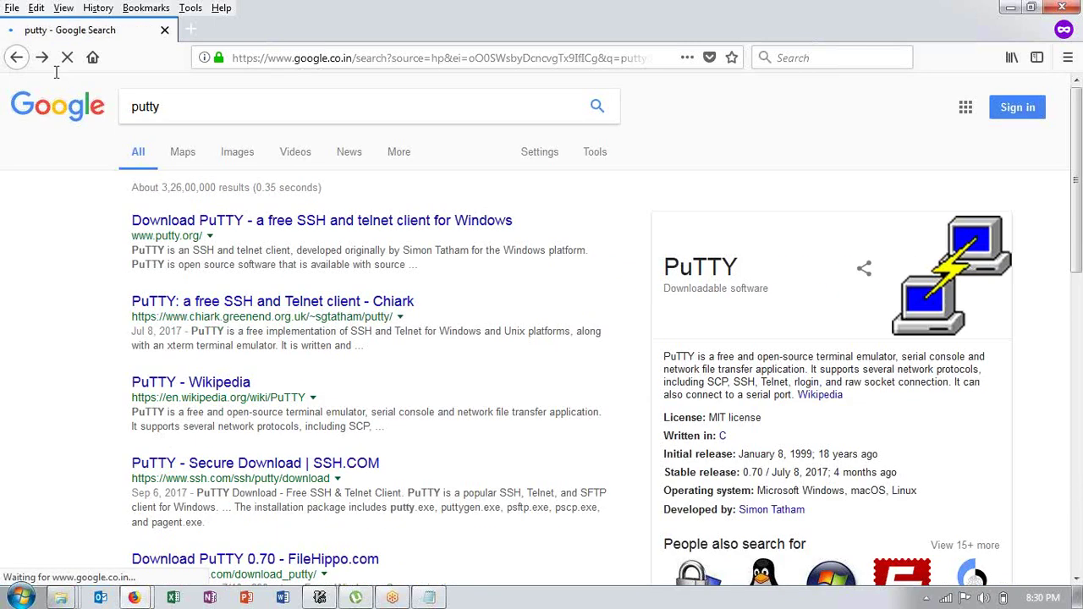
{"action": "left_click", "coordinate": [170, 106]}
{"action": "key", "text": "BackSpace"}
{"action": "key", "text": "BackSpace"}
{"action": "key", "text": "BackSpace"}
{"action": "key", "text": "BackSpace"}
{"action": "type", "text": "real vnc"}
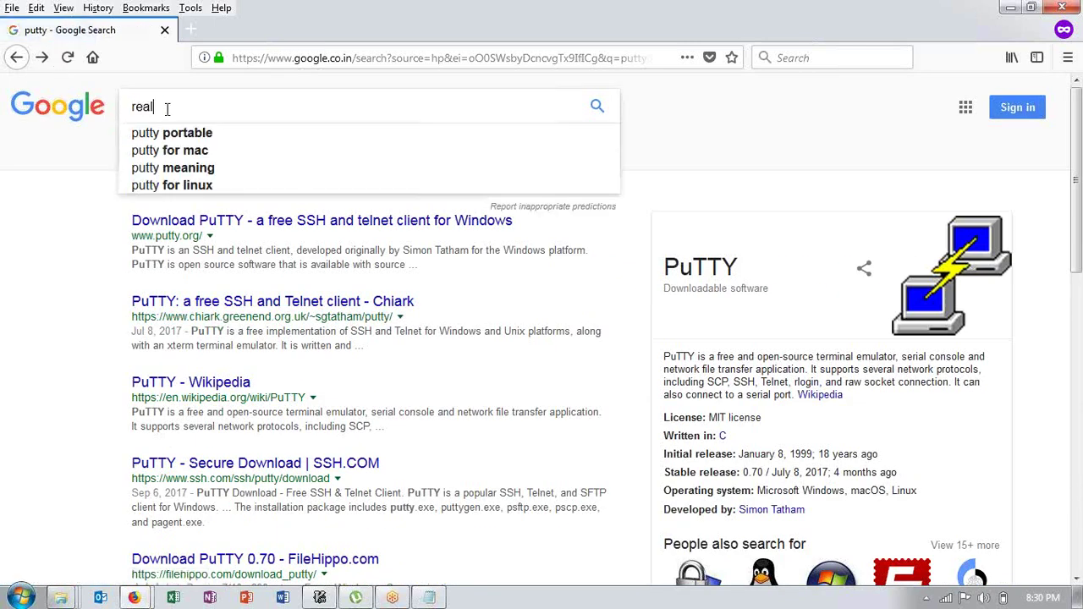
{"action": "key", "text": "Down"}
{"action": "key", "text": "Down"}
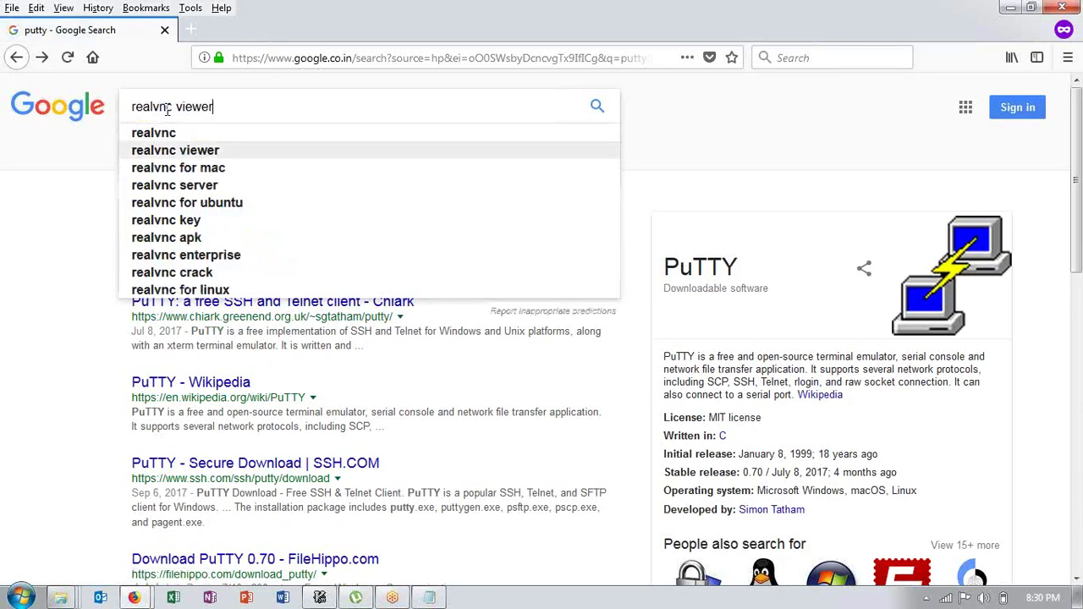
{"action": "key", "text": "Return"}
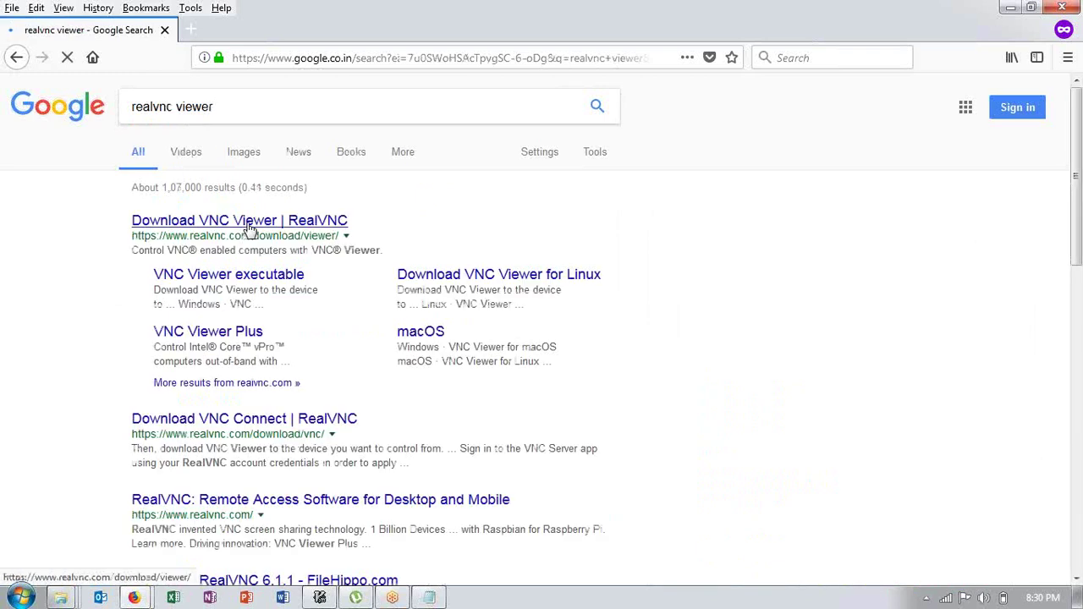
{"action": "left_click", "coordinate": [250, 225]}
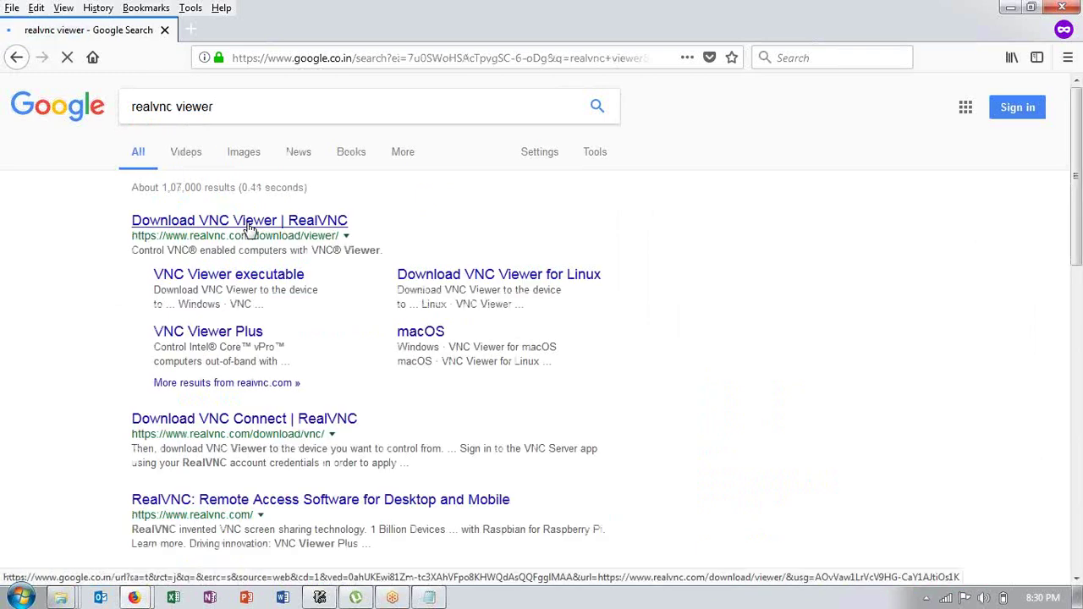
Step: Switch to Windows Explorer, open the VPN folder under BACKEND and select the clientbundle and CrSSL_v1.3.1.10 files
{"action": "key", "text": "alt+Tab"}
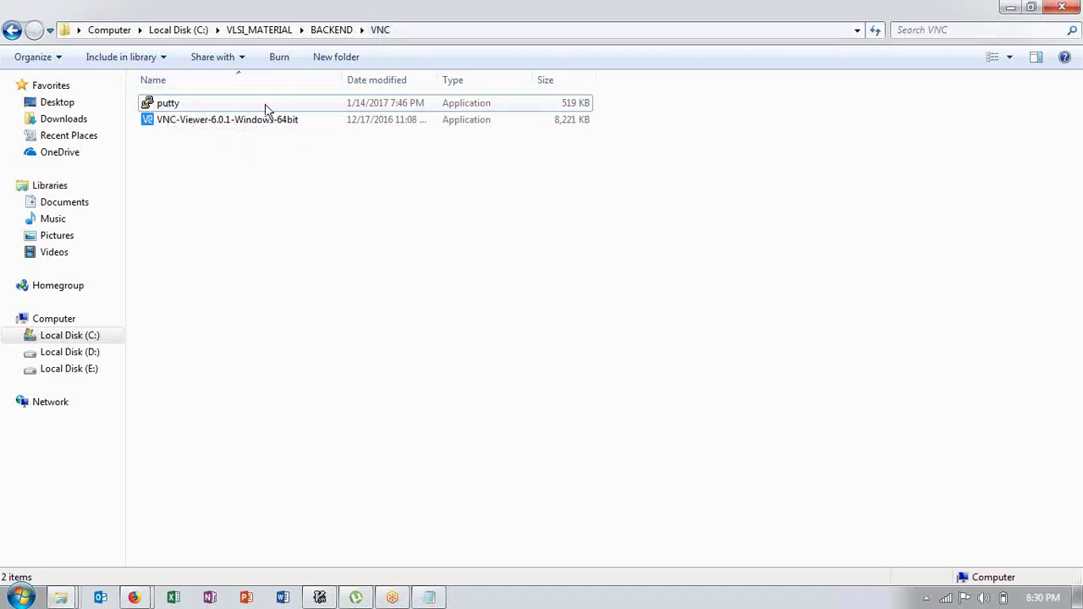
{"action": "left_click", "coordinate": [329, 32]}
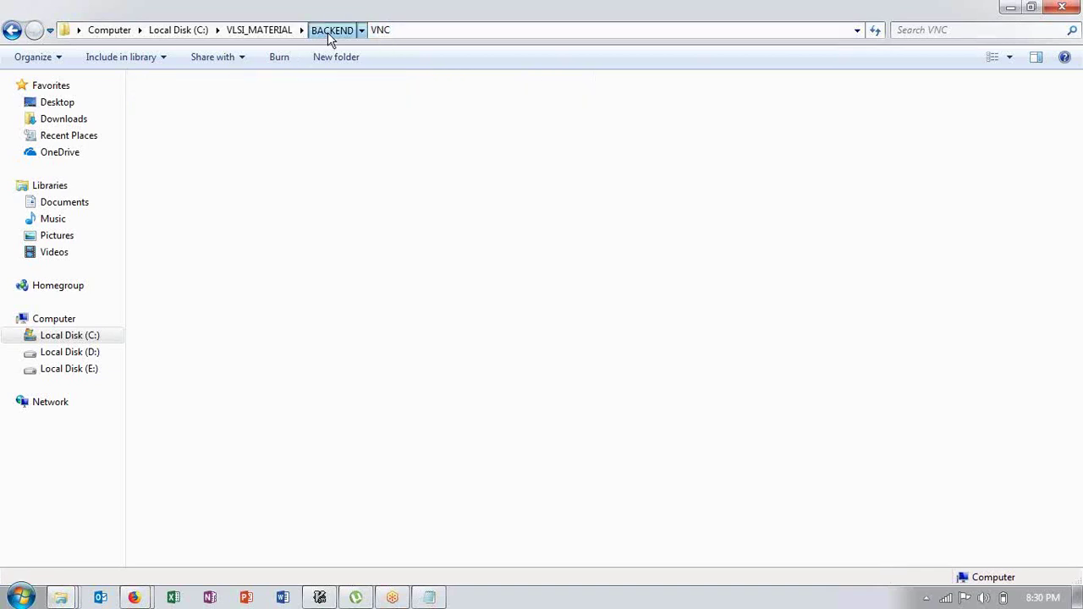
{"action": "double_click", "coordinate": [181, 186]}
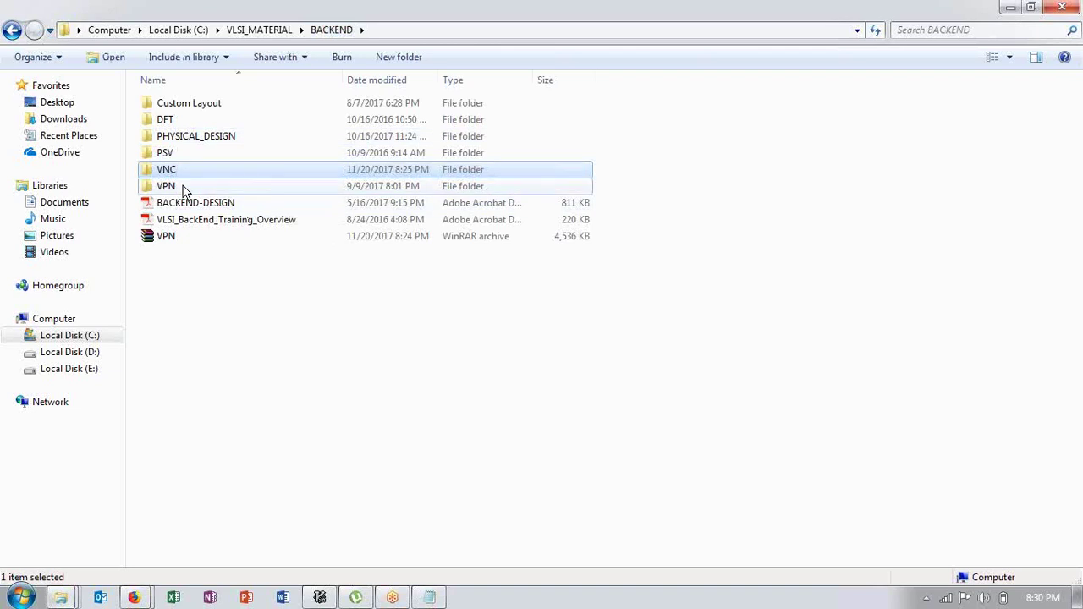
{"action": "left_click", "coordinate": [186, 104]}
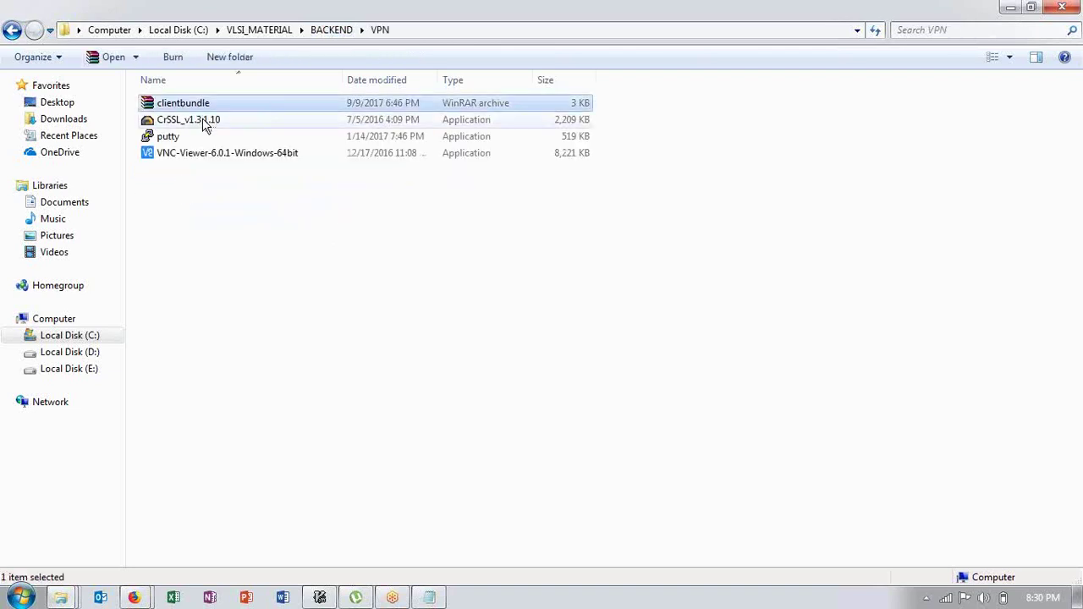
{"action": "left_click", "coordinate": [197, 125], "text": "ctrl"}
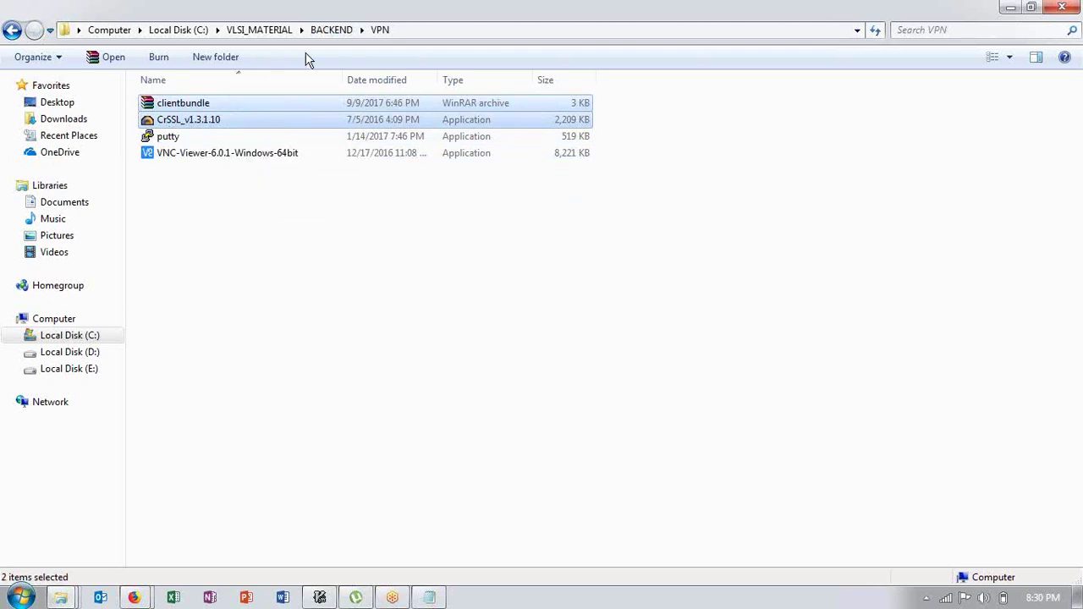
Step: Run putty from the VNC folder under BACKEND and set the host name to 10.0.0.19
{"action": "left_click", "coordinate": [331, 29]}
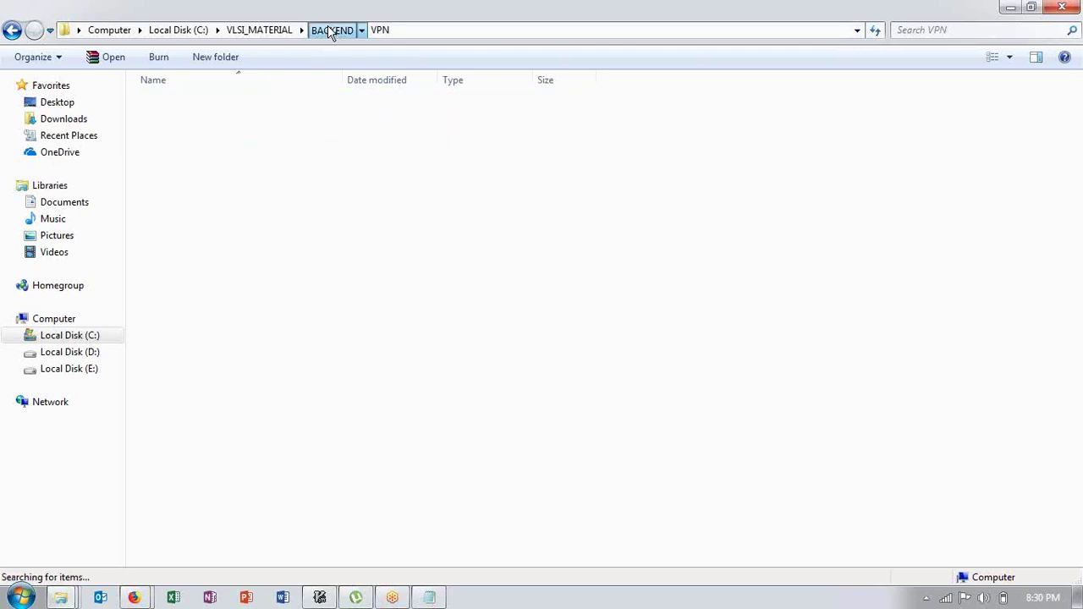
{"action": "double_click", "coordinate": [171, 173]}
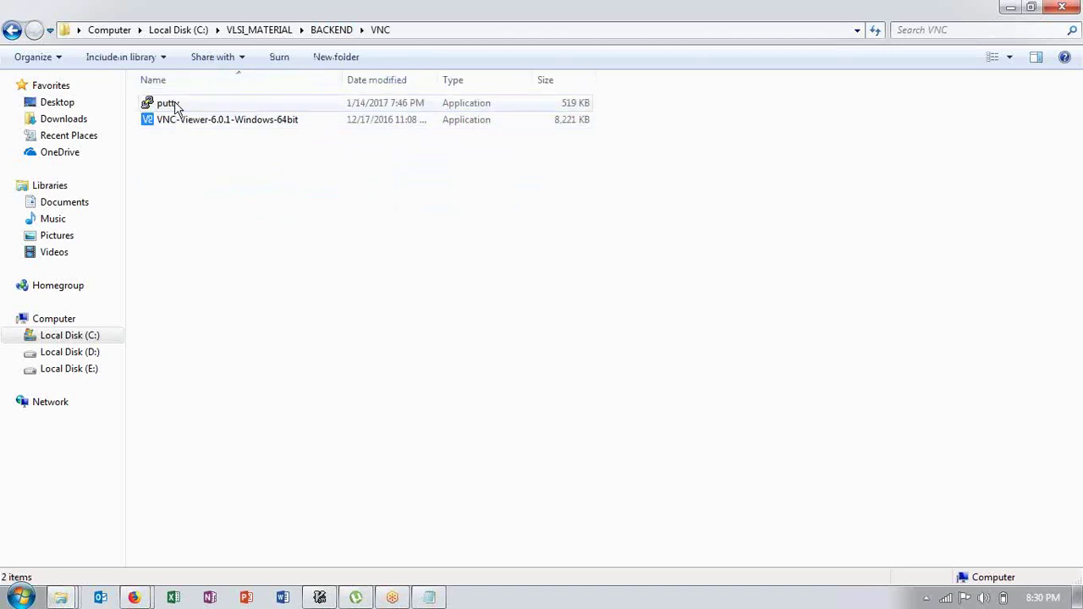
{"action": "double_click", "coordinate": [170, 103]}
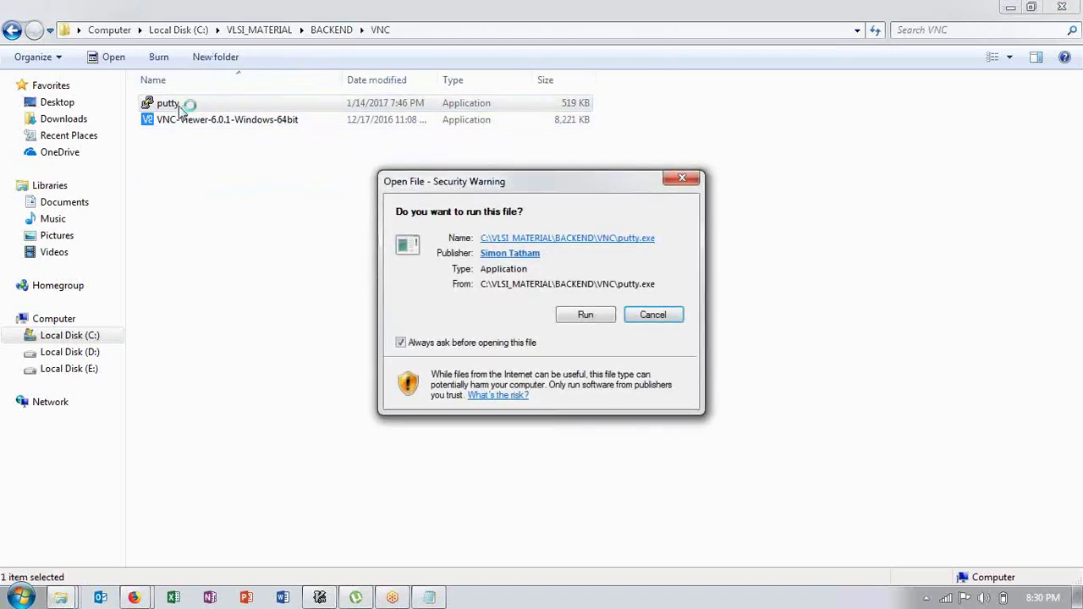
{"action": "left_click", "coordinate": [583, 315]}
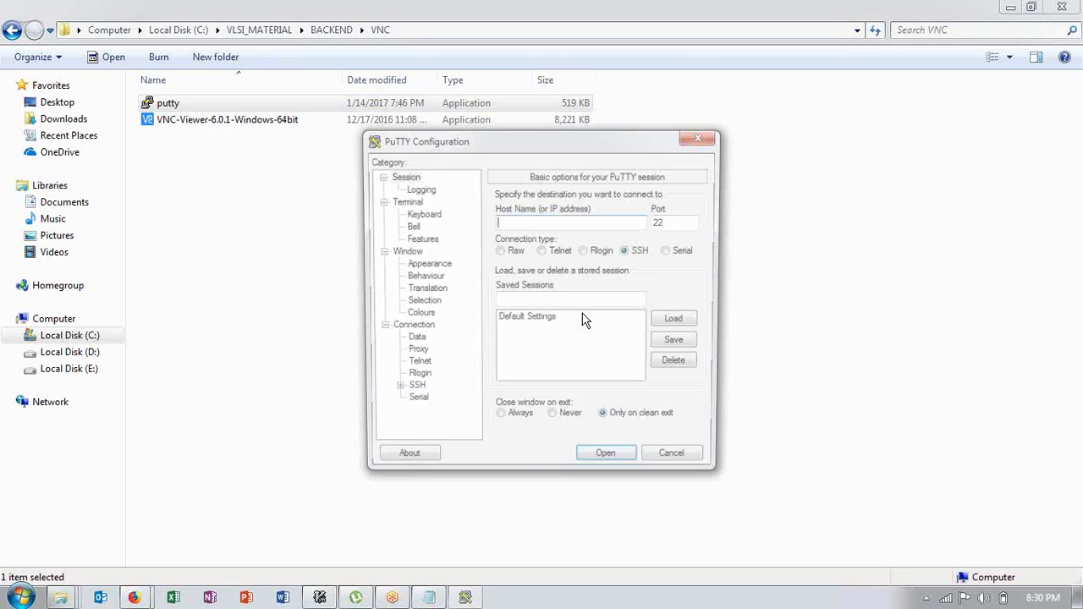
{"action": "left_click", "coordinate": [539, 220]}
{"action": "type", "text": "10.0.0.19"}
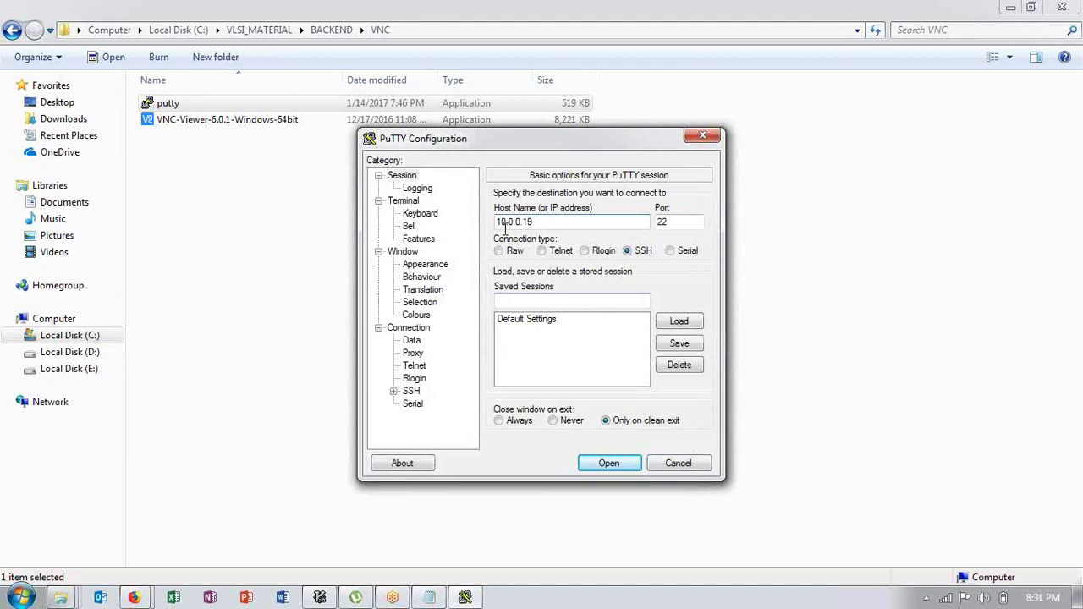
{"action": "left_click", "coordinate": [428, 598]}
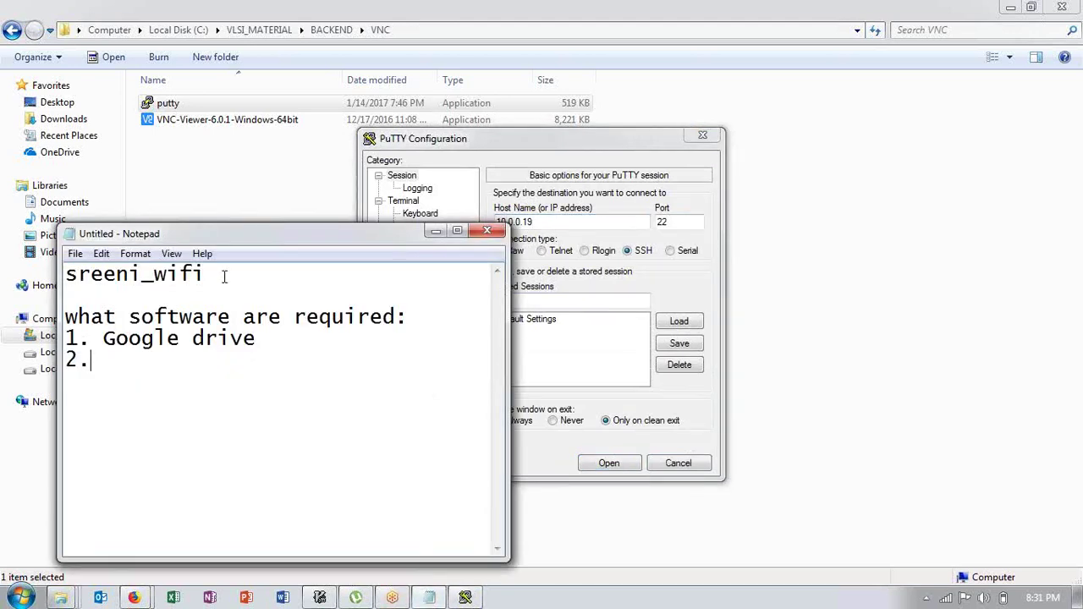
{"action": "left_click_drag", "start_coordinate": [205, 276], "coordinate": [66, 279]}
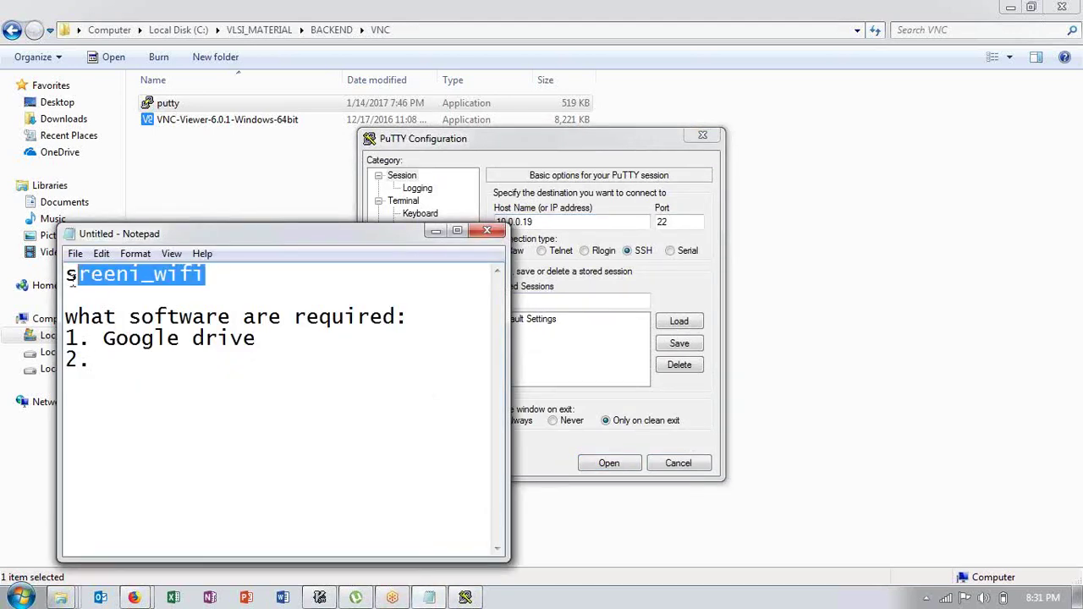
{"action": "left_click", "coordinate": [232, 284]}
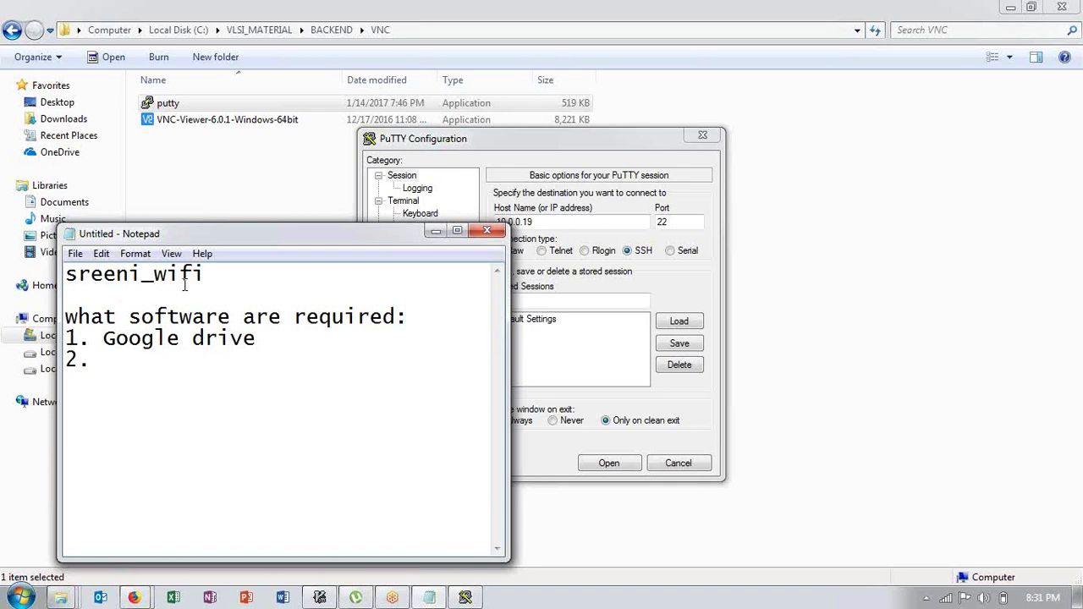
{"action": "key", "text": "Return"}
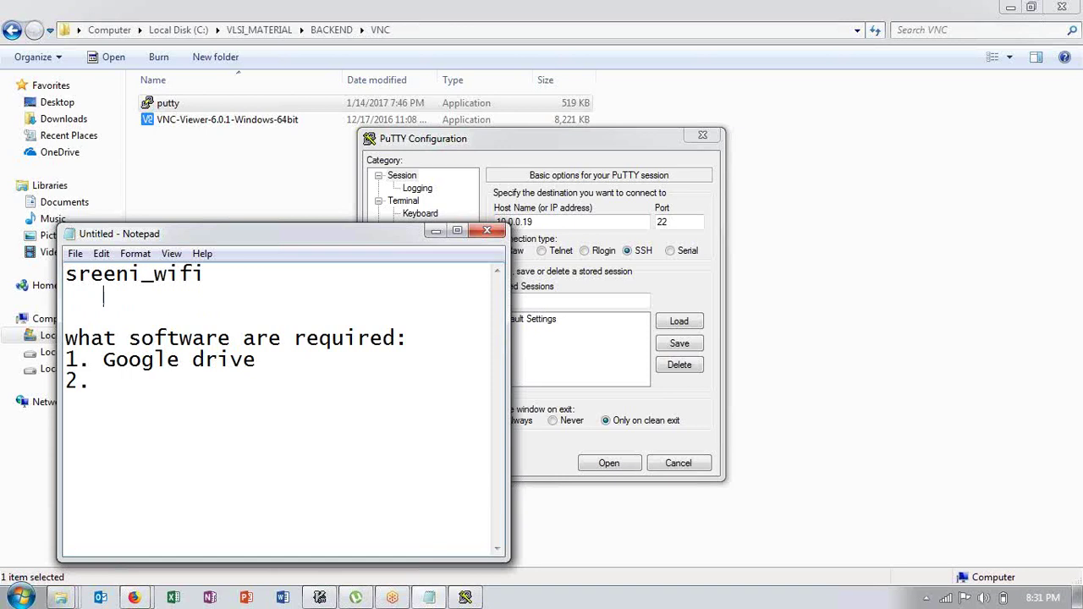
{"action": "type", "text": "o"}
{"action": "key", "text": "BackSpace"}
{"action": "key", "text": "BackSpace"}
{"action": "key", "text": "BackSpace"}
{"action": "key", "text": "BackSpace"}
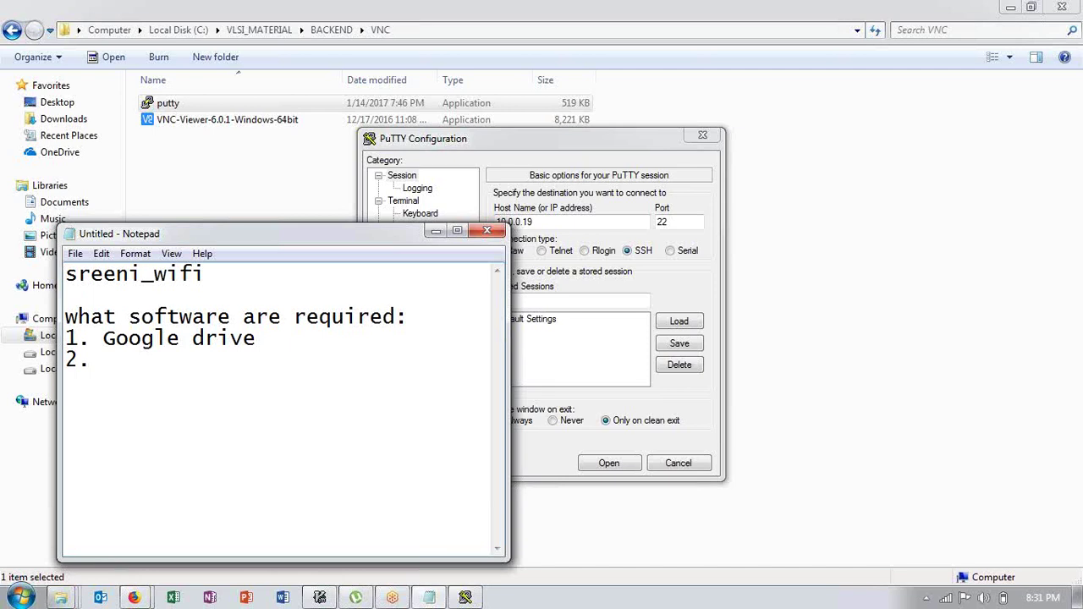
Step: Open the PuTTY SSH session to 10.0.0.19 and accept the server's new host key
{"action": "left_click", "coordinate": [582, 359]}
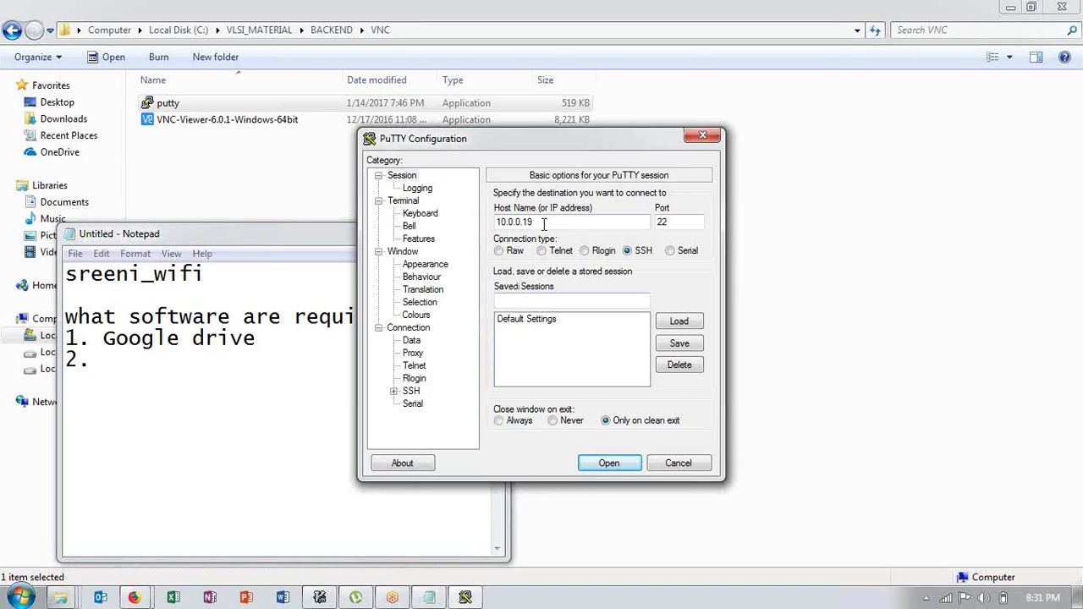
{"action": "left_click", "coordinate": [614, 466]}
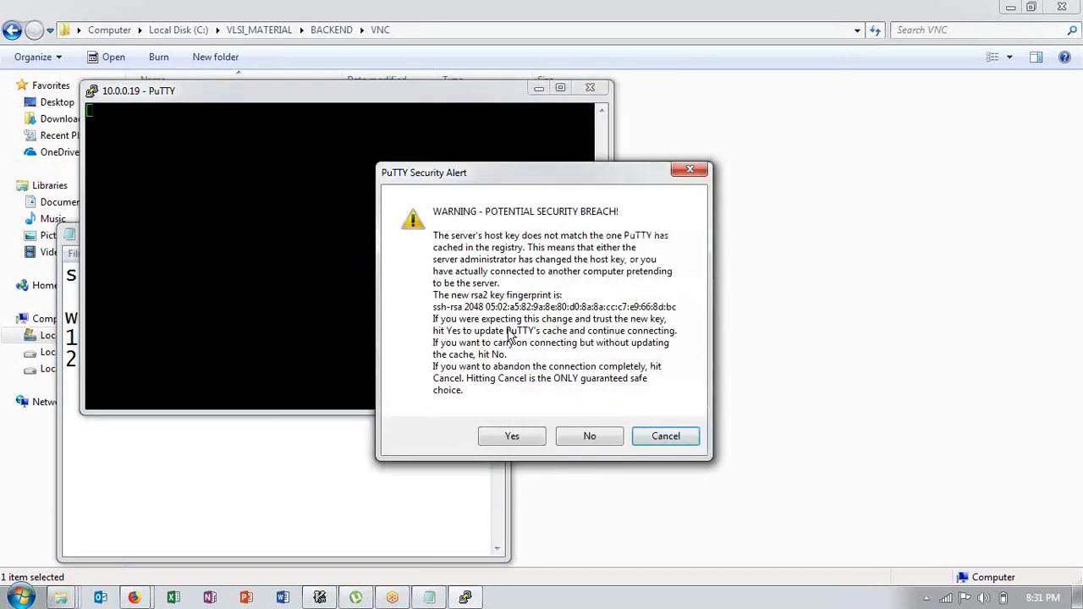
{"action": "left_click", "coordinate": [518, 436]}
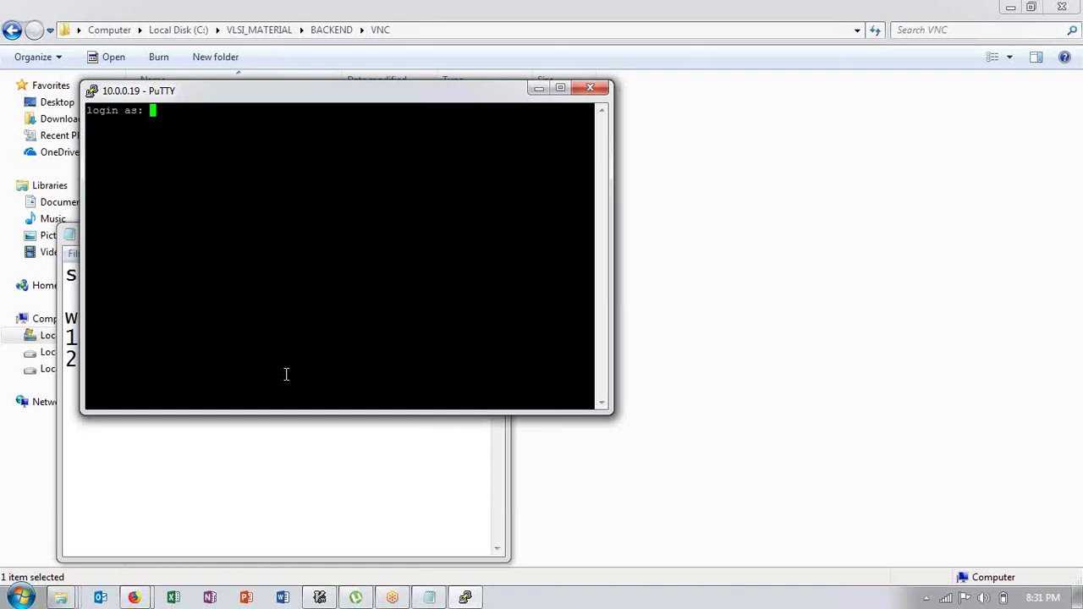
Step: Add the lines "UNIX UserId" and "Pwd" below the software list in the Notepad notes
{"action": "left_click", "coordinate": [268, 441]}
{"action": "type", "text": "U"}
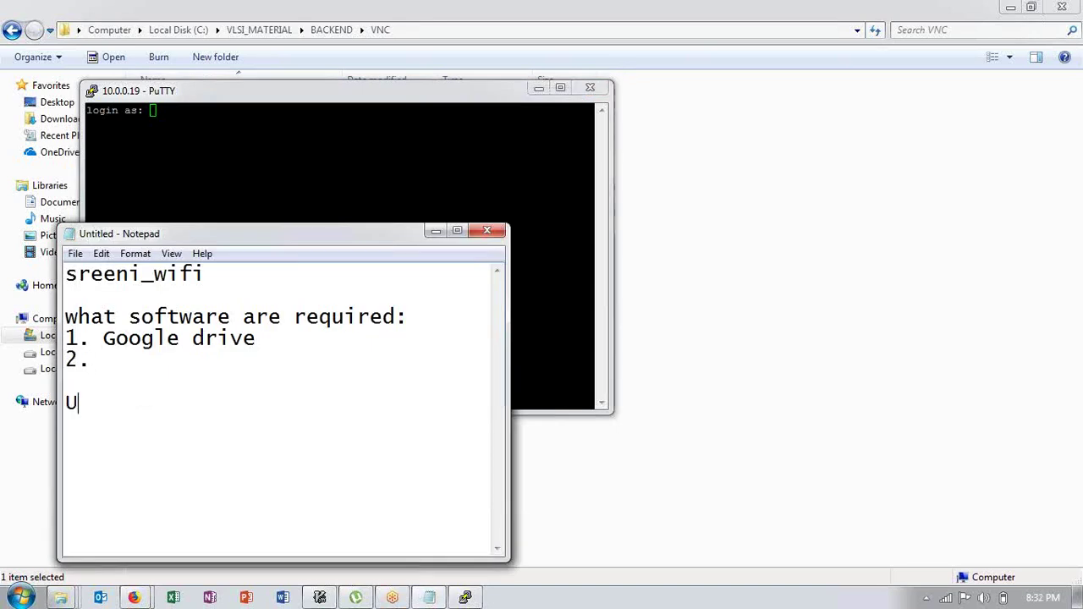
{"action": "type", "text": "NIX UserId"}
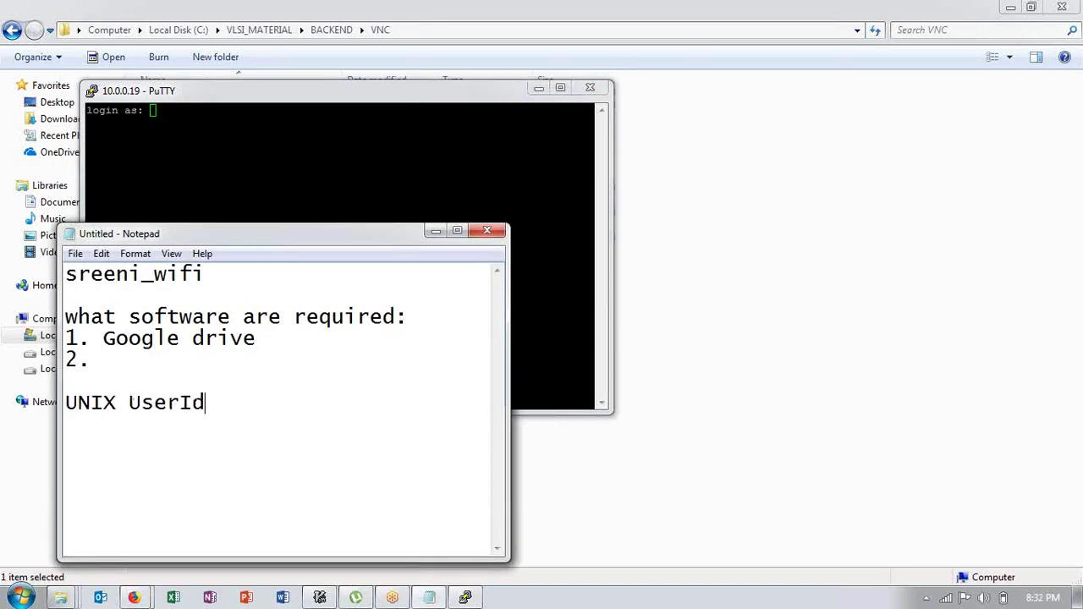
{"action": "key", "text": "Return"}
{"action": "type", "text": "Pwd"}
Step: Log in to the PuTTY session with the UNIX user name and account password, and check the account with whoami
{"action": "left_click", "coordinate": [286, 142]}
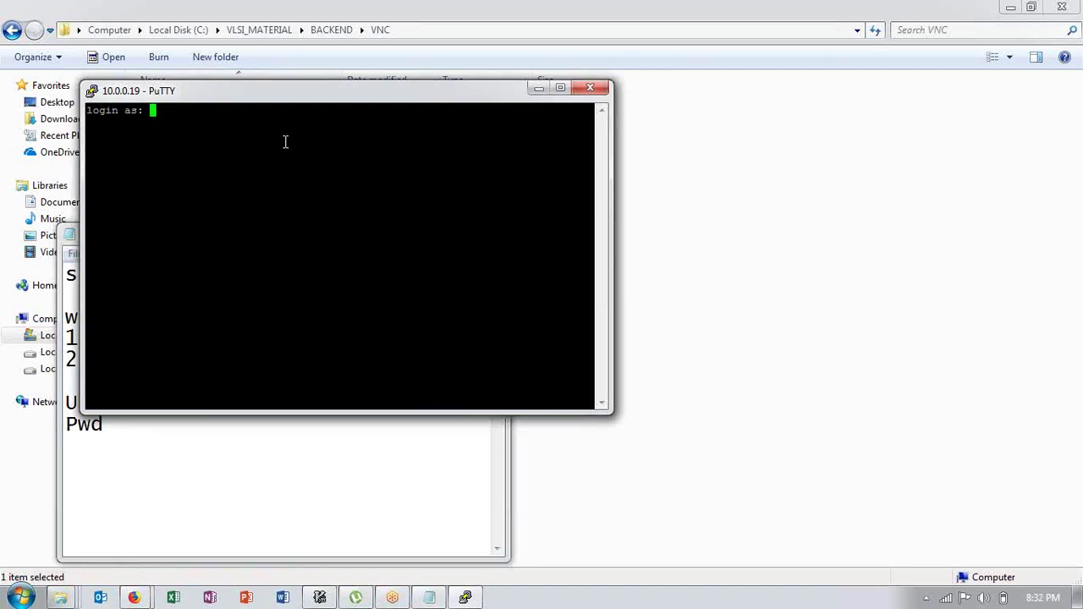
{"action": "type", "text": "ansuman"}
{"action": "key", "text": "Return"}
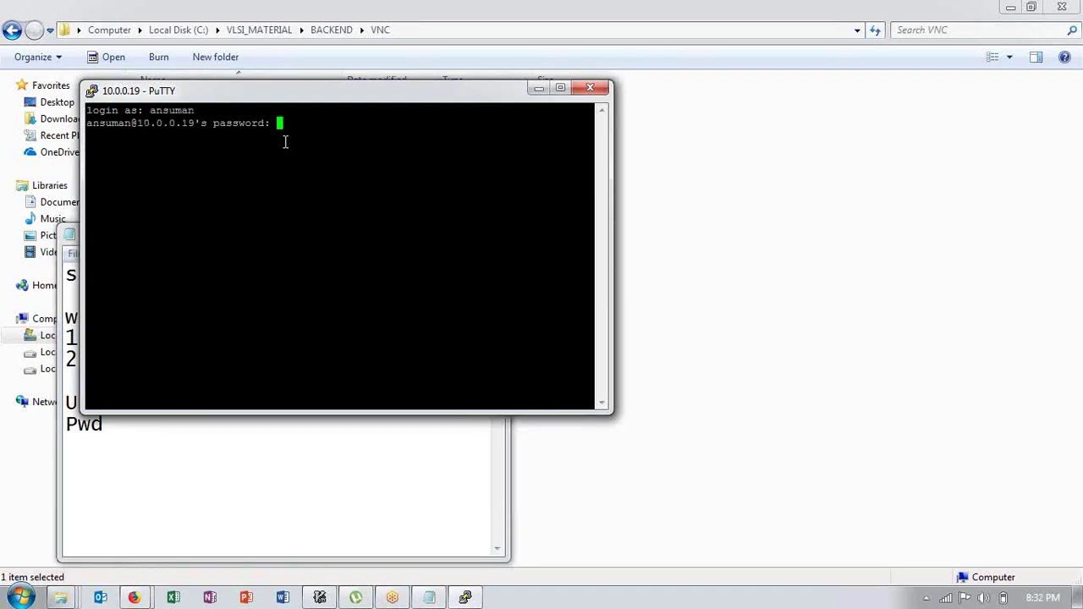
{"action": "key", "text": "Return"}
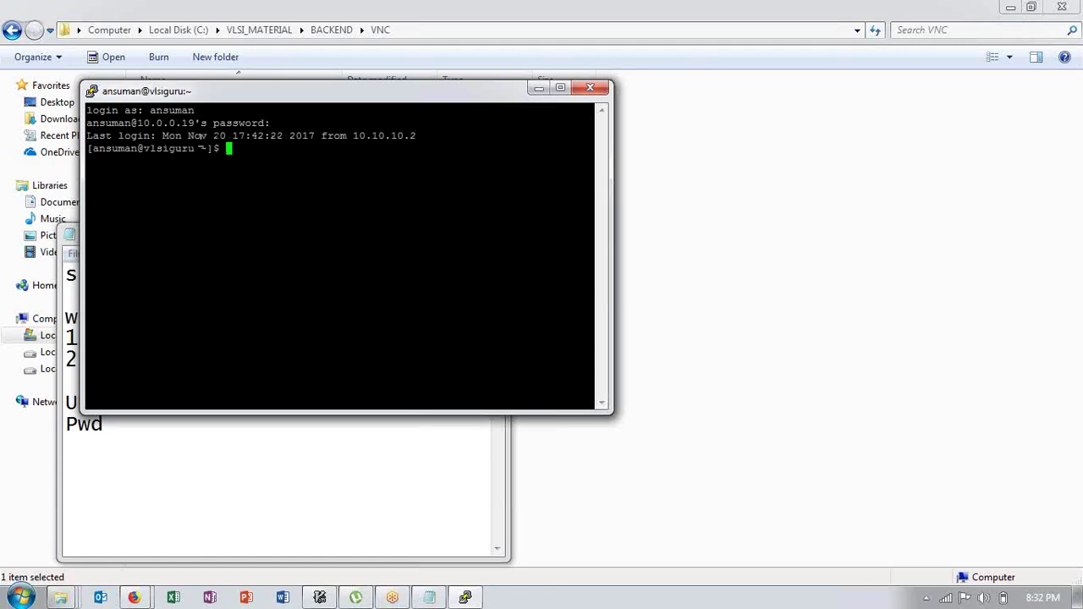
{"action": "type", "text": "whoami"}
{"action": "key", "text": "Return"}
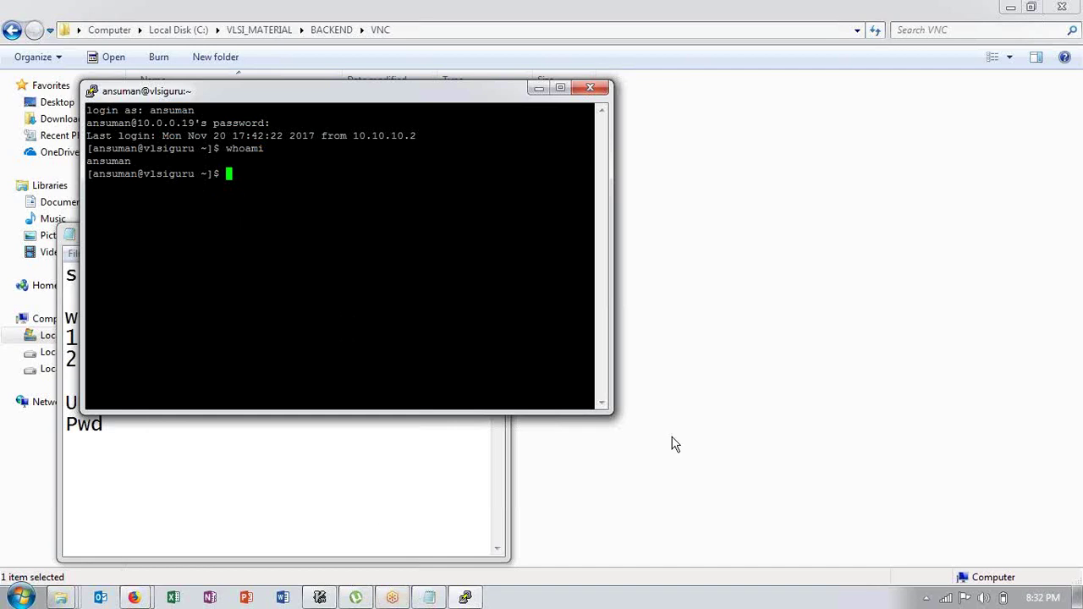
Step: Run VNC-Viewer-6.0.1-Windows-64bit from the VNC folder and allow it past the security warning
{"action": "left_click", "coordinate": [426, 256]}
{"action": "double_click", "coordinate": [249, 126]}
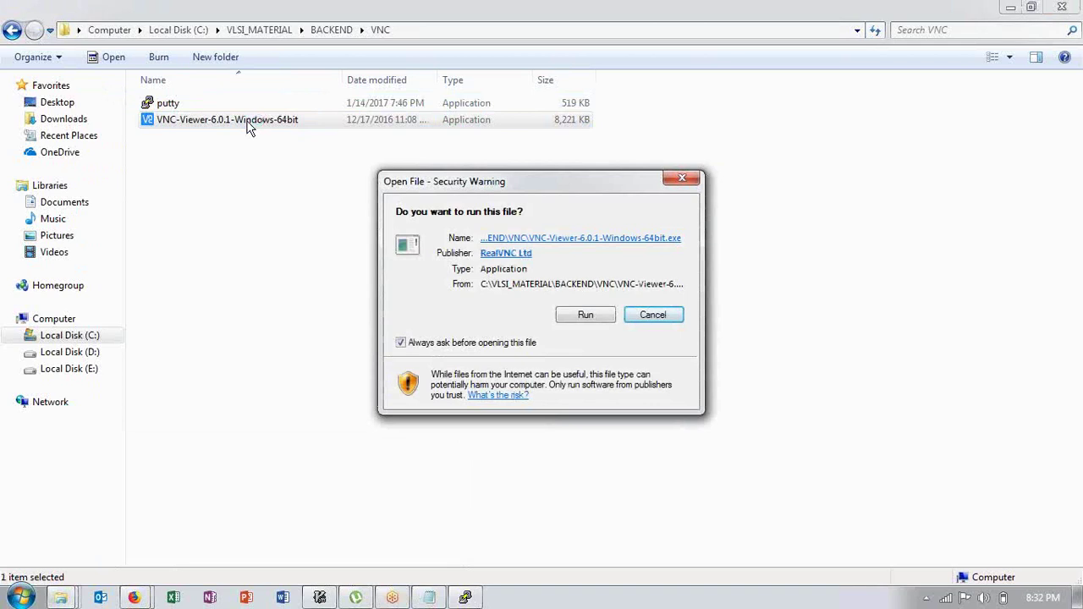
{"action": "left_click", "coordinate": [582, 319]}
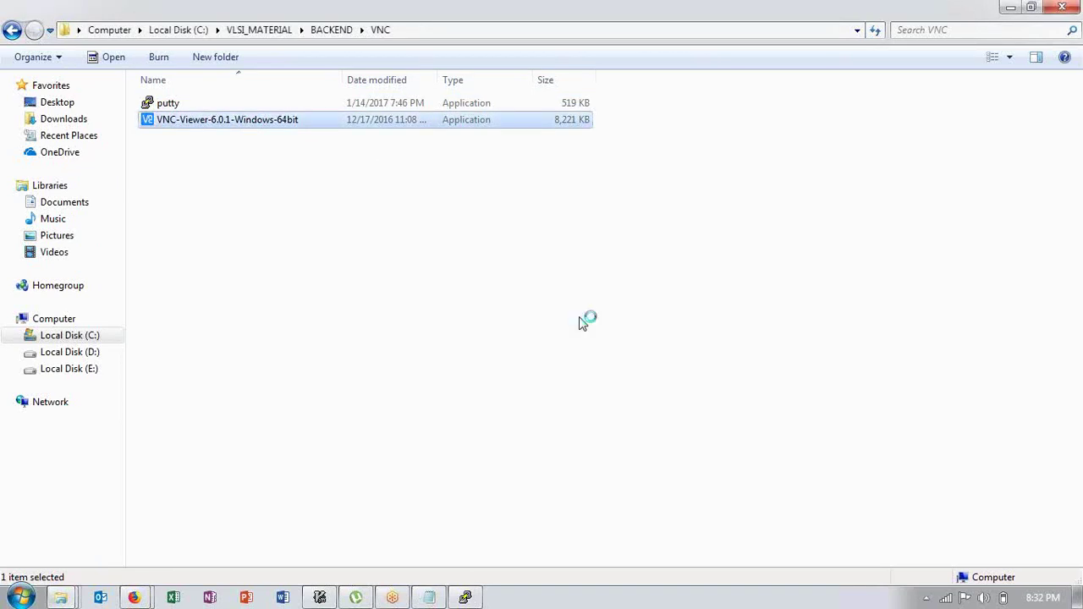
Step: Switch to the PuTTY session and start a VNC desktop with vncserver -geometry 1400x780
{"action": "left_click", "coordinate": [467, 599]}
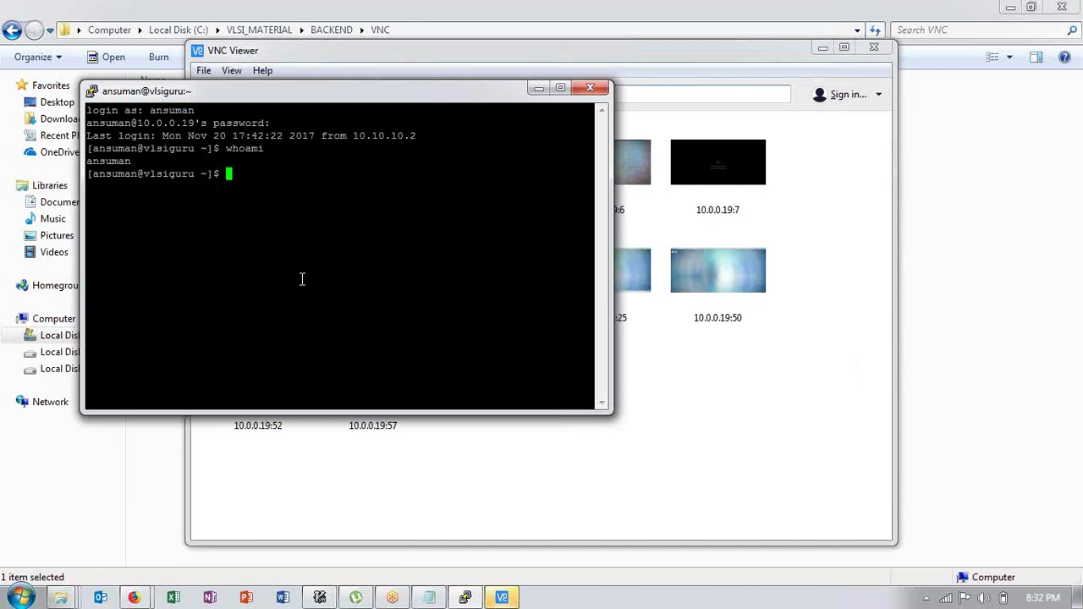
{"action": "type", "text": "vncserver -geom"}
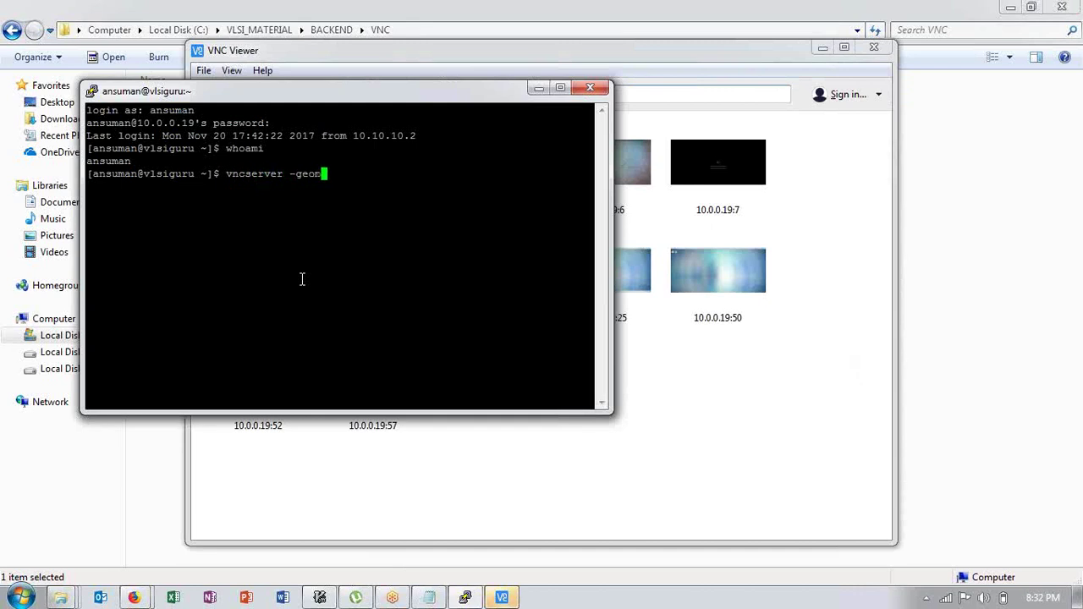
{"action": "type", "text": "etry 1400"}
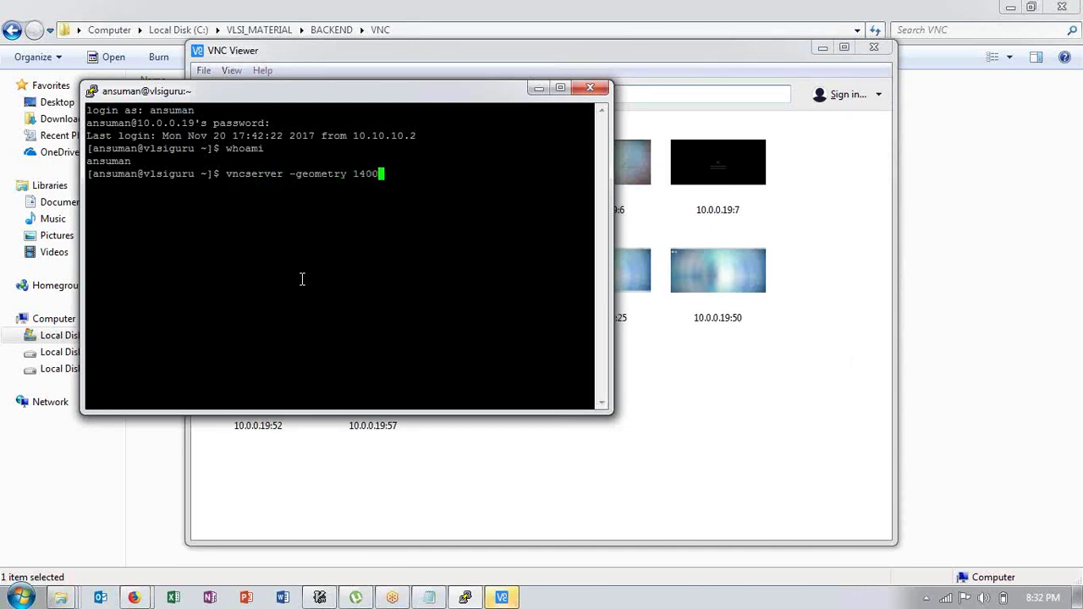
{"action": "type", "text": "x780"}
{"action": "key", "text": "Return"}
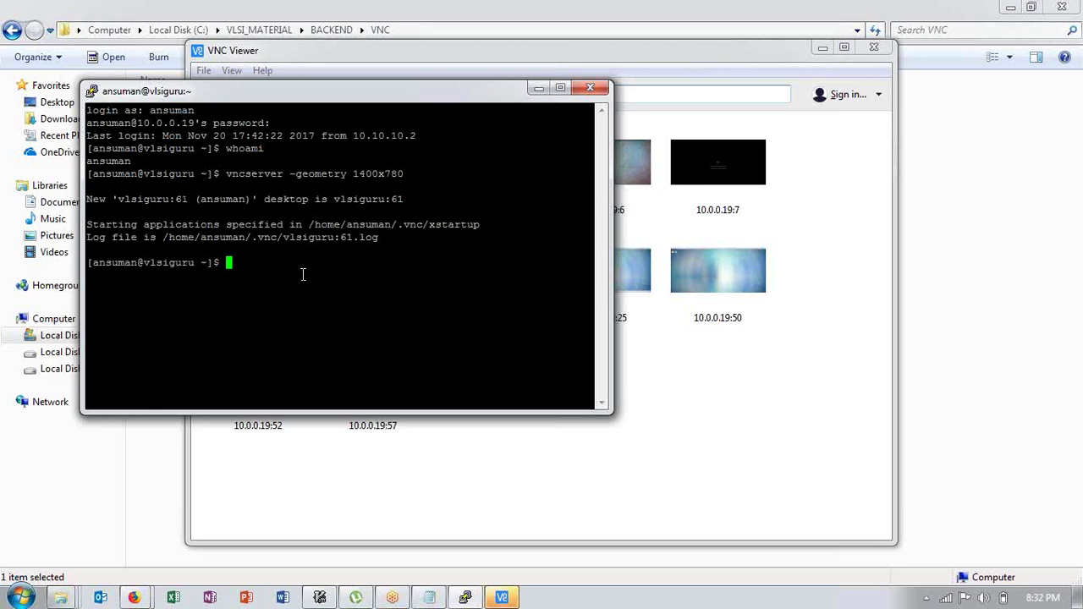
Step: Change to the /tmp/.X11-unix/ directory and list its contents with ls -lrt
{"action": "type", "text": "cd /tmp/.X11-unix/"}
{"action": "key", "text": "Return"}
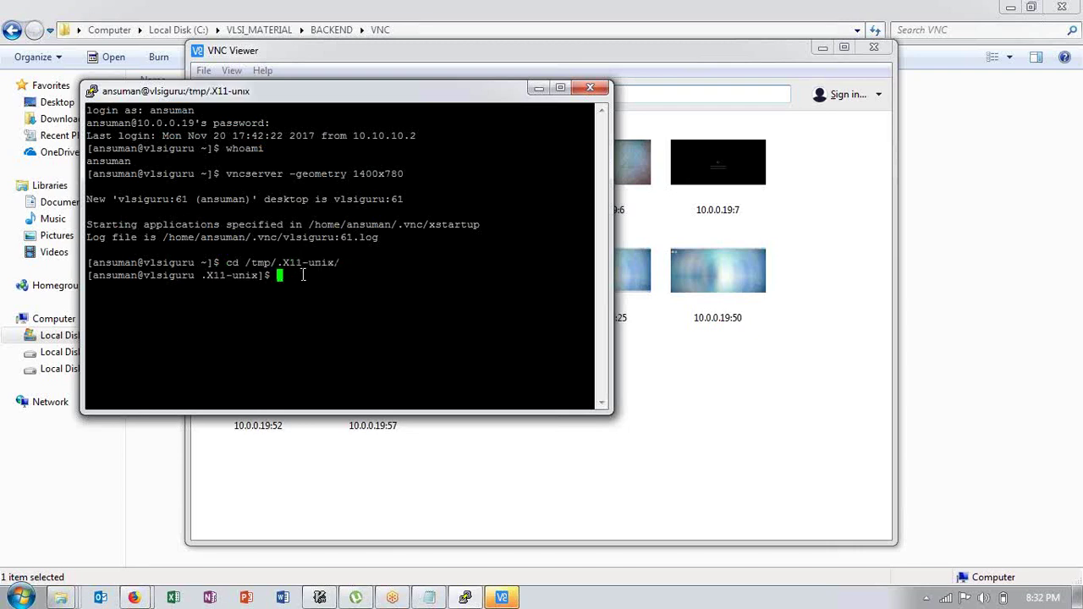
{"action": "type", "text": "ls -lrt"}
{"action": "key", "text": "Return"}
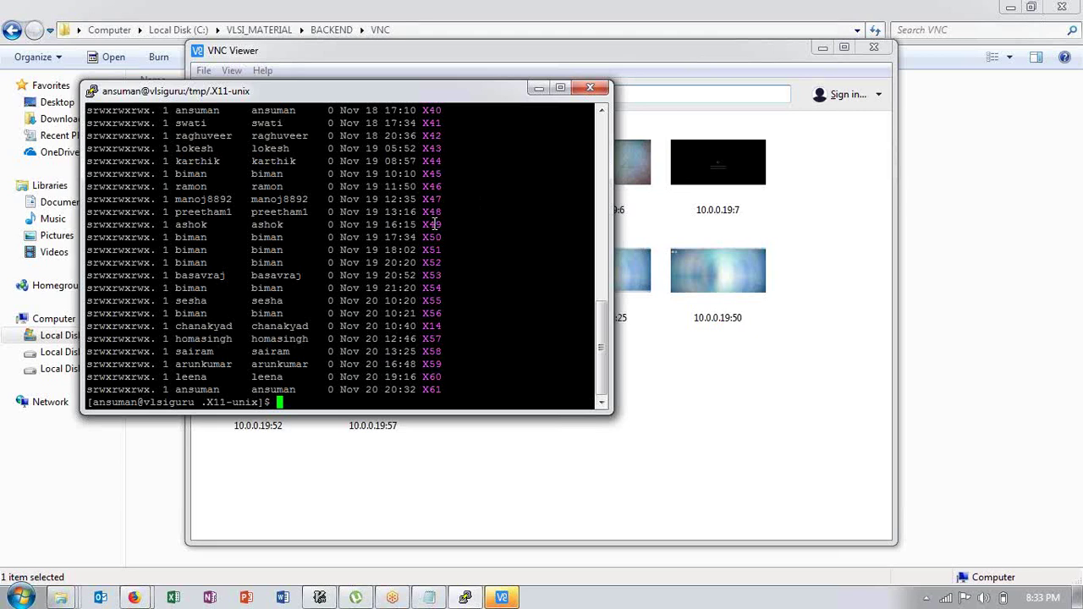
Step: Filter the ls -ltr listing with grep for the logged-in user name and highlight the X40 and X61 entries
{"action": "type", "text": "ls -ltr | grep ansuman"}
{"action": "key", "text": "Return"}
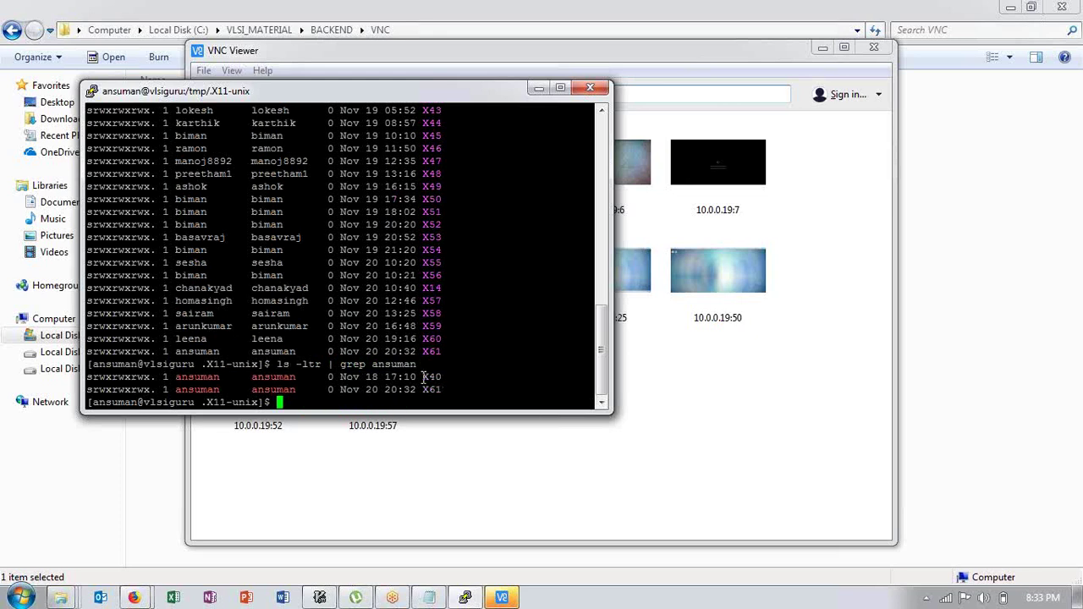
{"action": "left_click_drag", "start_coordinate": [423, 377], "coordinate": [441, 377]}
{"action": "left_click_drag", "start_coordinate": [441, 389], "coordinate": [417, 389]}
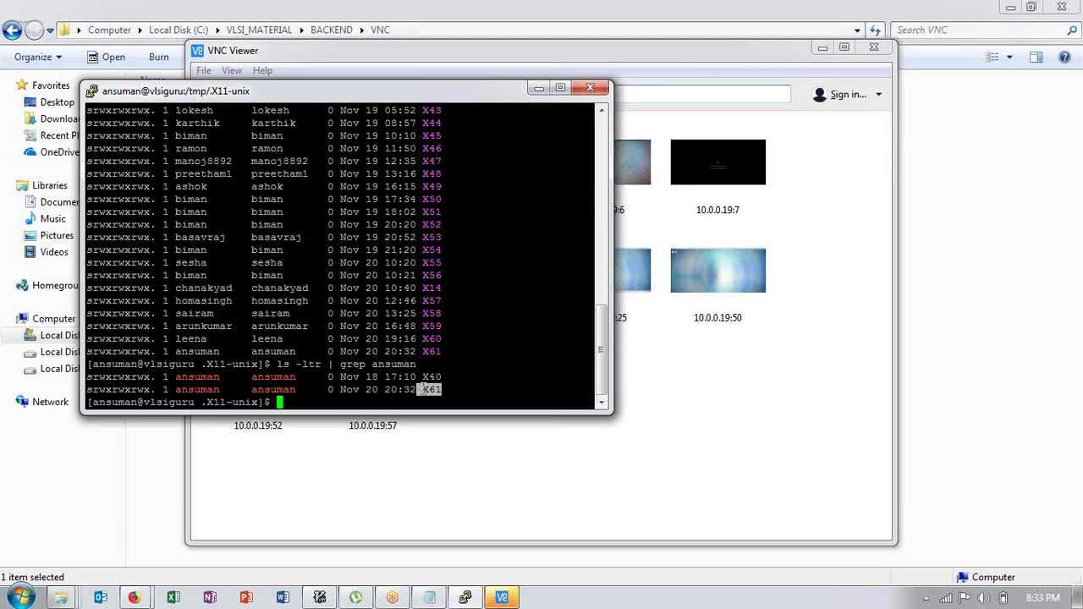
Step: Delete the X61 entry from the directory with rm -rf X61
{"action": "left_click", "coordinate": [457, 376]}
{"action": "type", "text": "rm -rfX61"}
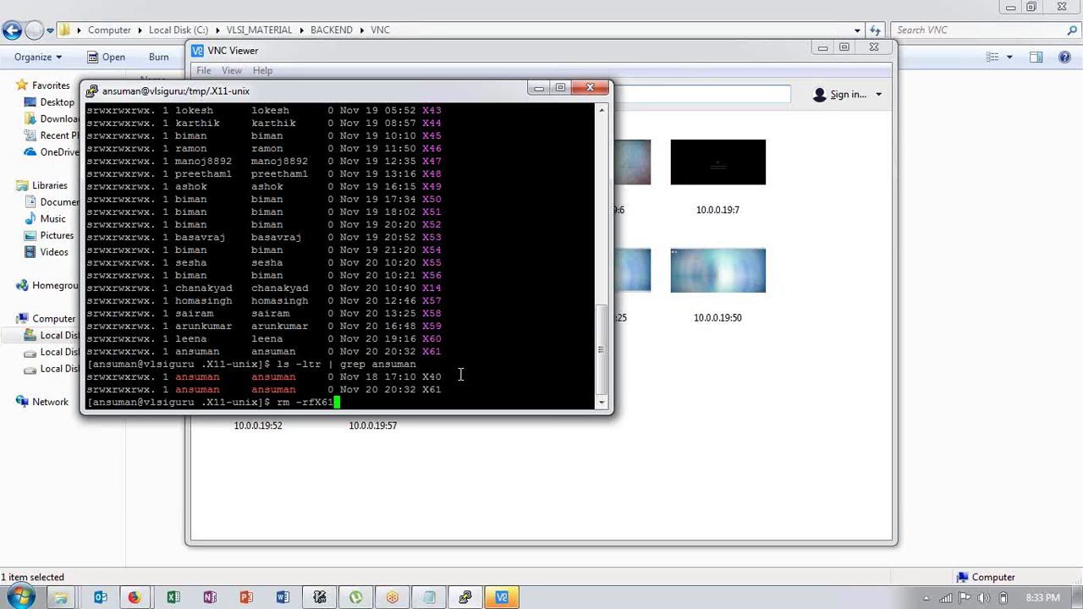
{"action": "key", "text": "Left"}
{"action": "key", "text": "Left"}
{"action": "key", "text": "Left"}
{"action": "key", "text": "Right"}
{"action": "key", "text": "Right"}
{"action": "key", "text": "Right"}
{"action": "key", "text": "Return"}
Step: Repeat the ls -ltr listing filtered with grep for the logged-in user name
{"action": "type", "text": "ls -ltr"}
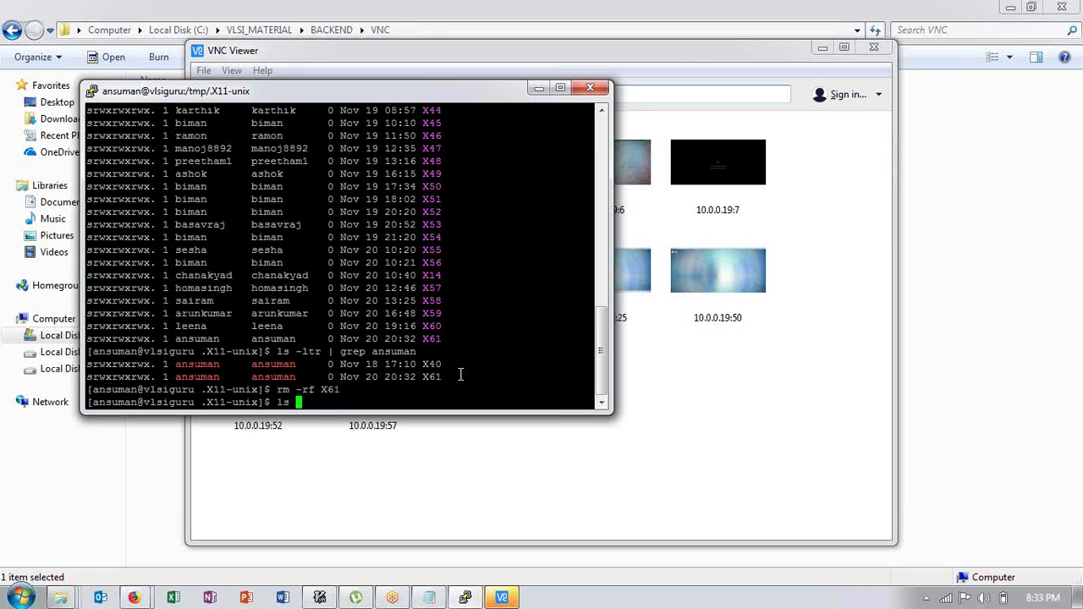
{"action": "key", "text": "Up"}
{"action": "key", "text": "Up"}
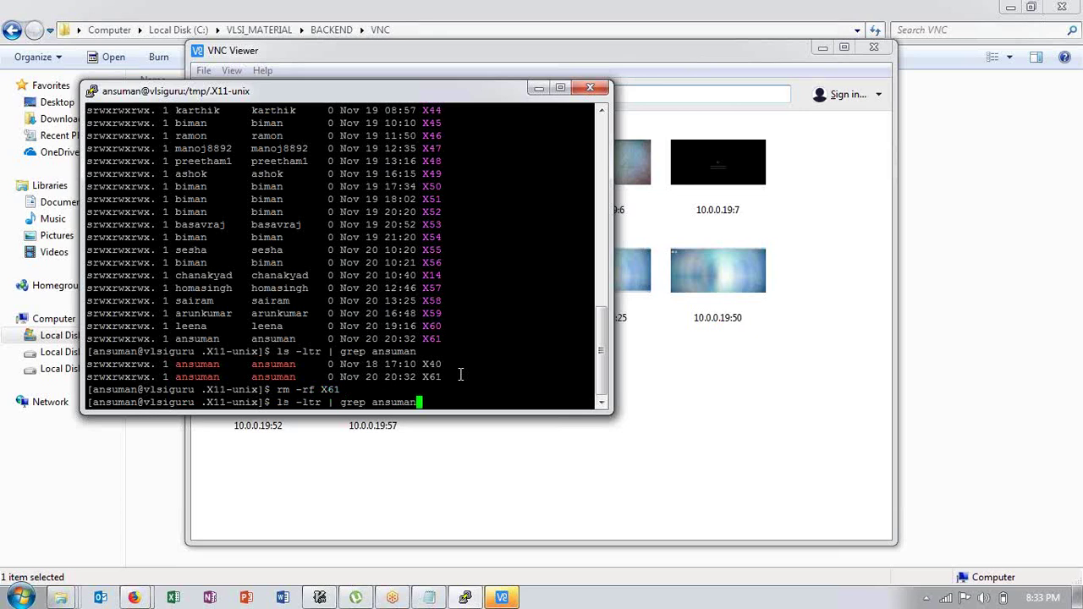
{"action": "key", "text": "Return"}
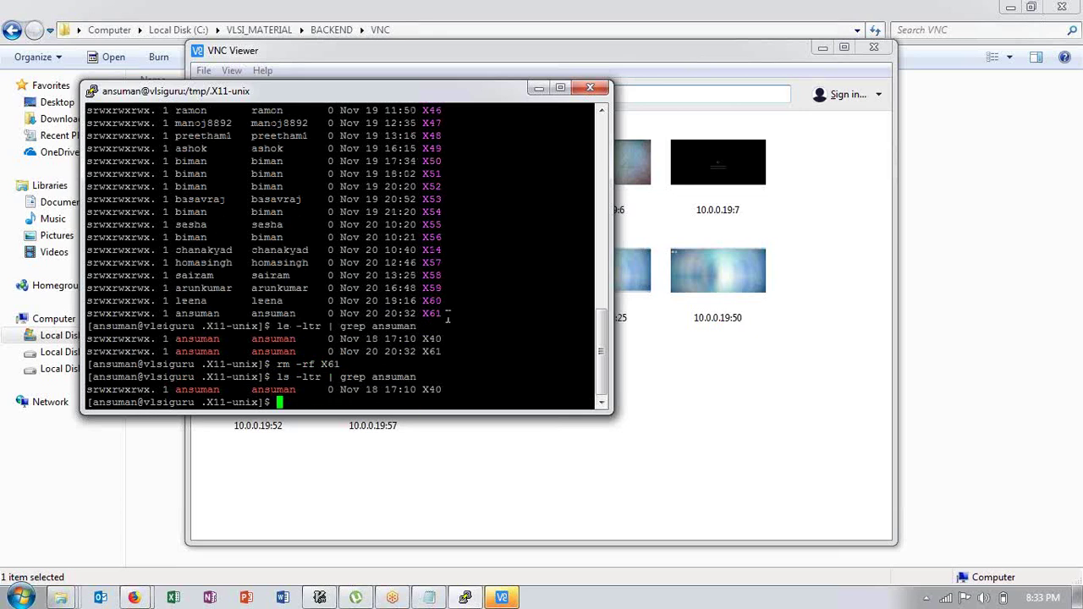
Step: Filter the ls -ltr listing with grep for another user who owns several sessions, and highlight the matching lines
{"action": "double_click", "coordinate": [254, 162]}
{"action": "left_click", "coordinate": [331, 195]}
{"action": "type", "text": "ls -ltr | grep biman"}
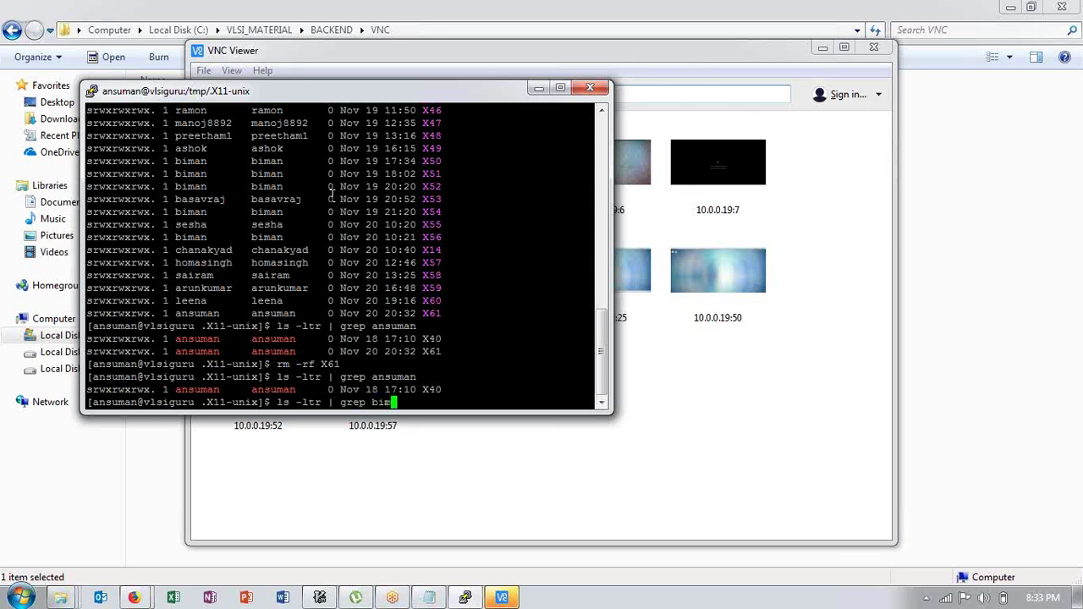
{"action": "key", "text": "Return"}
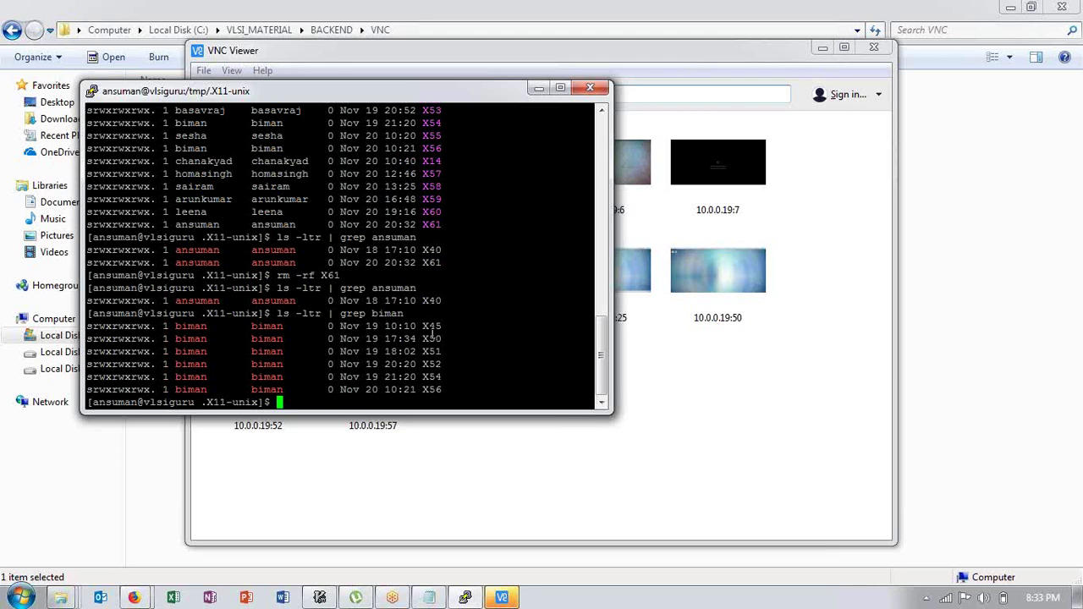
{"action": "left_click_drag", "start_coordinate": [425, 326], "coordinate": [441, 325]}
{"action": "left_click", "coordinate": [445, 354]}
{"action": "left_click_drag", "start_coordinate": [445, 390], "coordinate": [81, 320]}
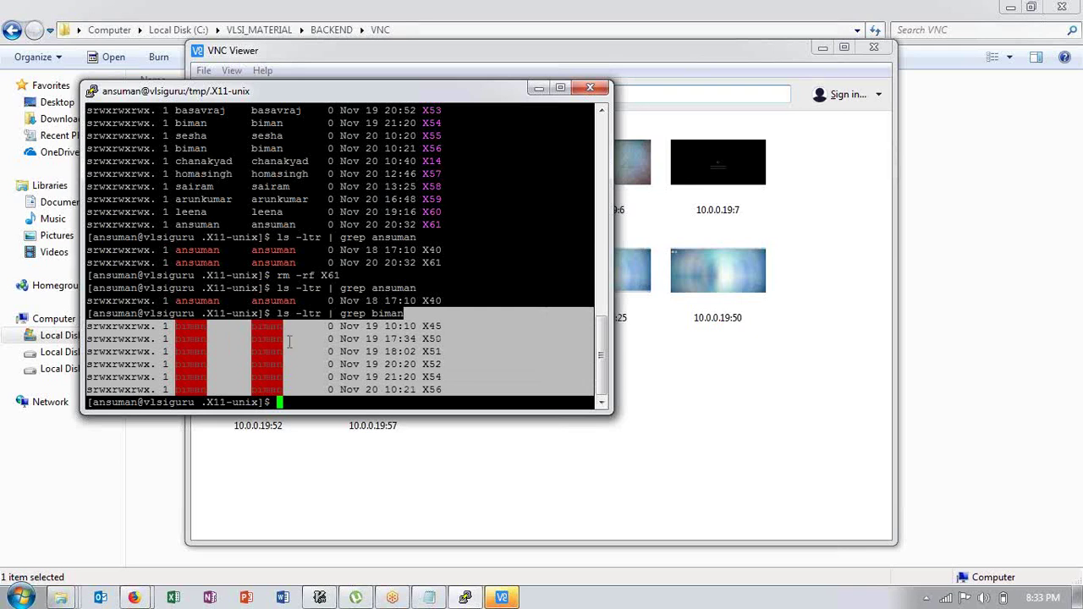
{"action": "left_click", "coordinate": [359, 346]}
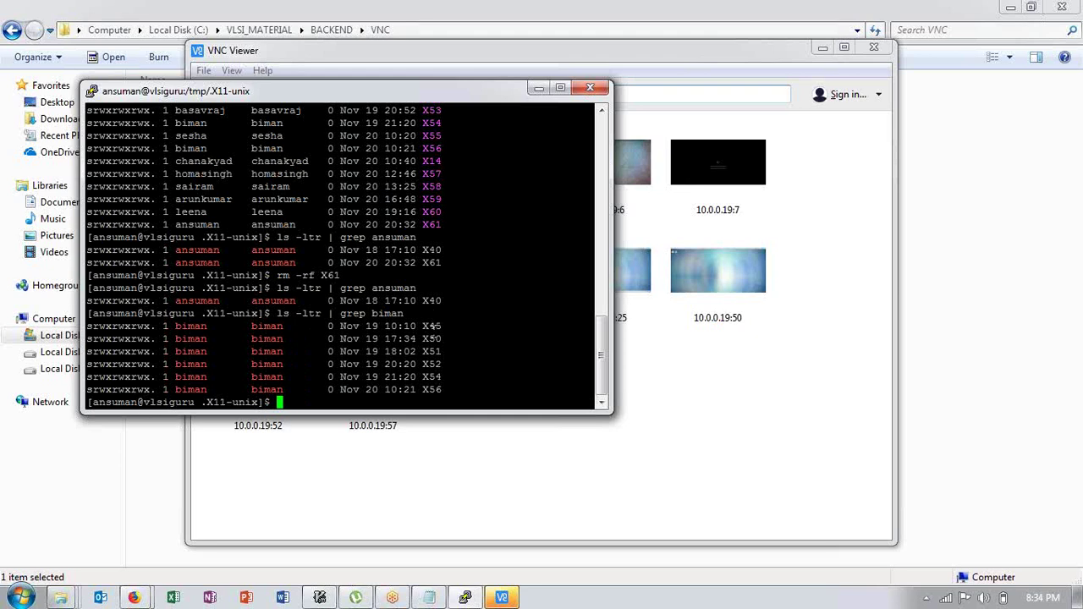
Step: Close the open VNC Viewer window and run VNC-Viewer-6.0.1-Windows-64bit again from the VNC folder
{"action": "left_click", "coordinate": [874, 49]}
{"action": "left_click", "coordinate": [230, 131]}
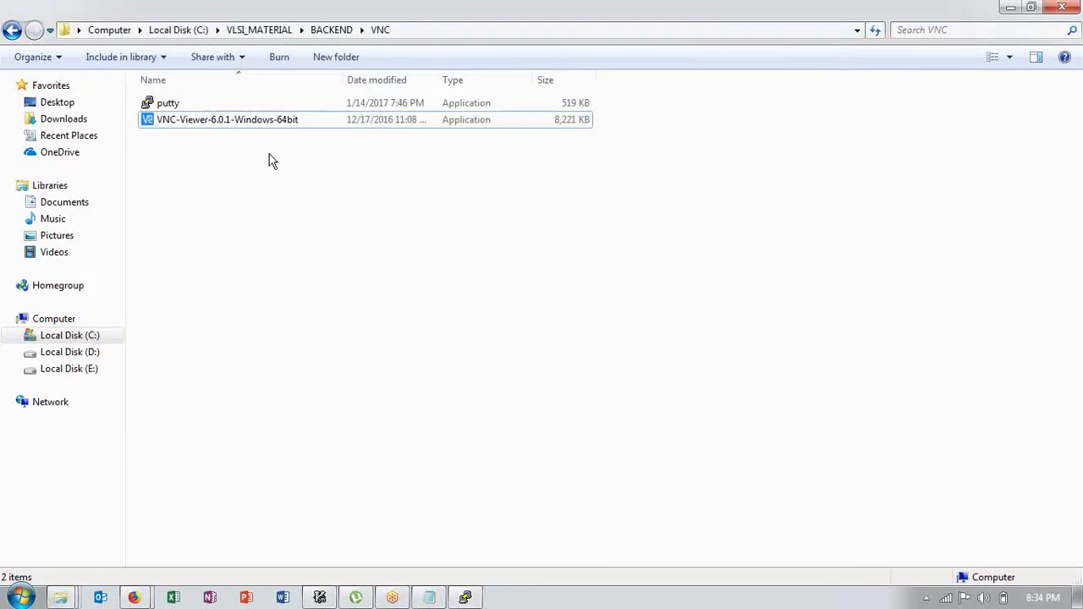
{"action": "double_click", "coordinate": [228, 125]}
{"action": "left_click", "coordinate": [584, 314]}
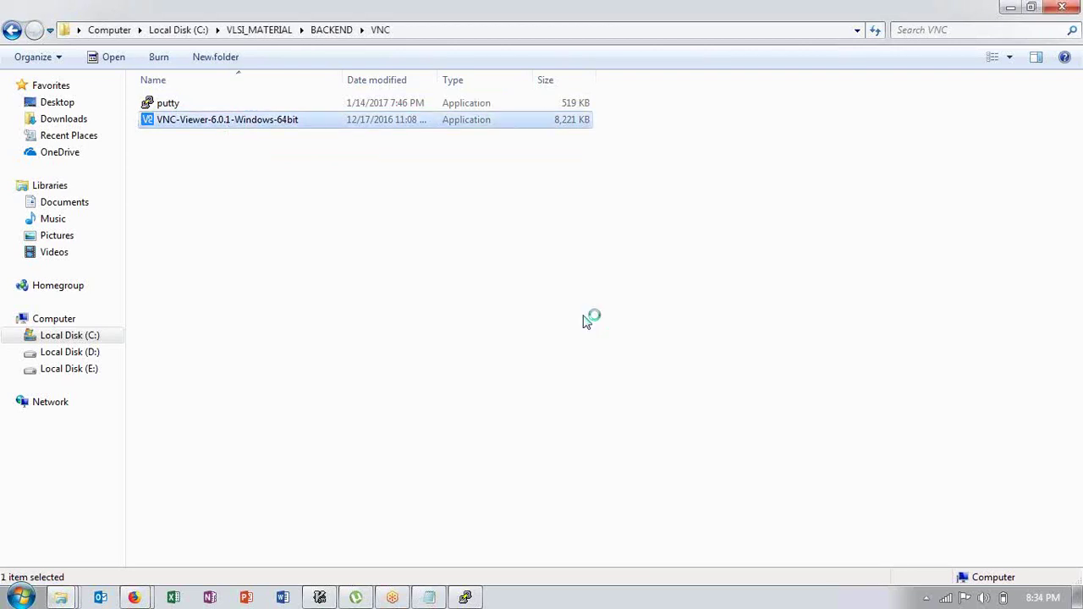
Step: Connect to VNC server 10.0.0.19:40 over the unencrypted connection and authenticate with the VNC password
{"action": "left_click", "coordinate": [312, 94]}
{"action": "type", "text": "1"}
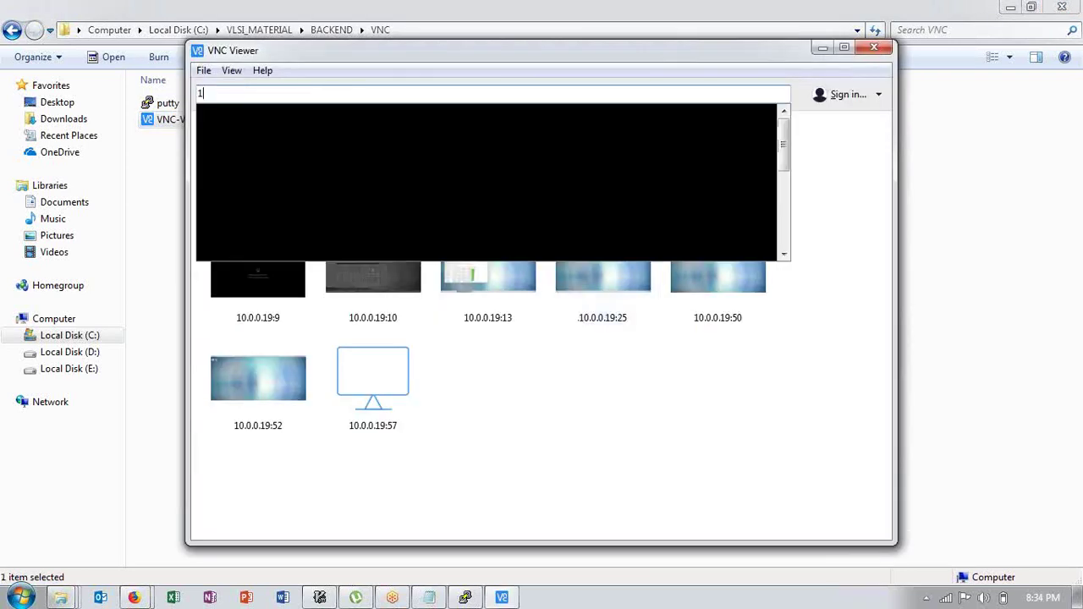
{"action": "type", "text": "0.0.0.1"}
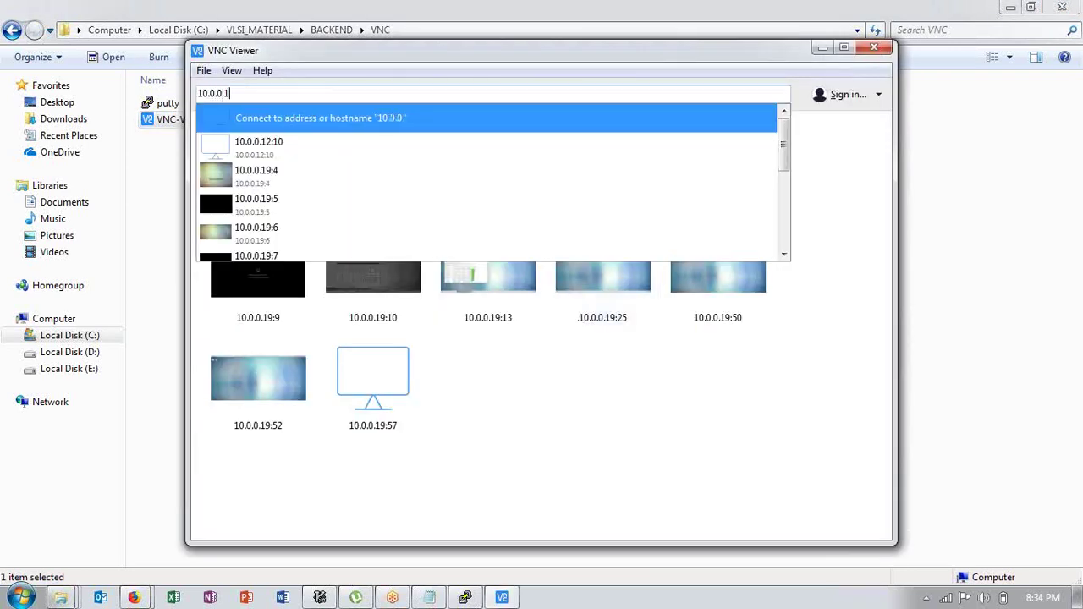
{"action": "type", "text": "9:40."}
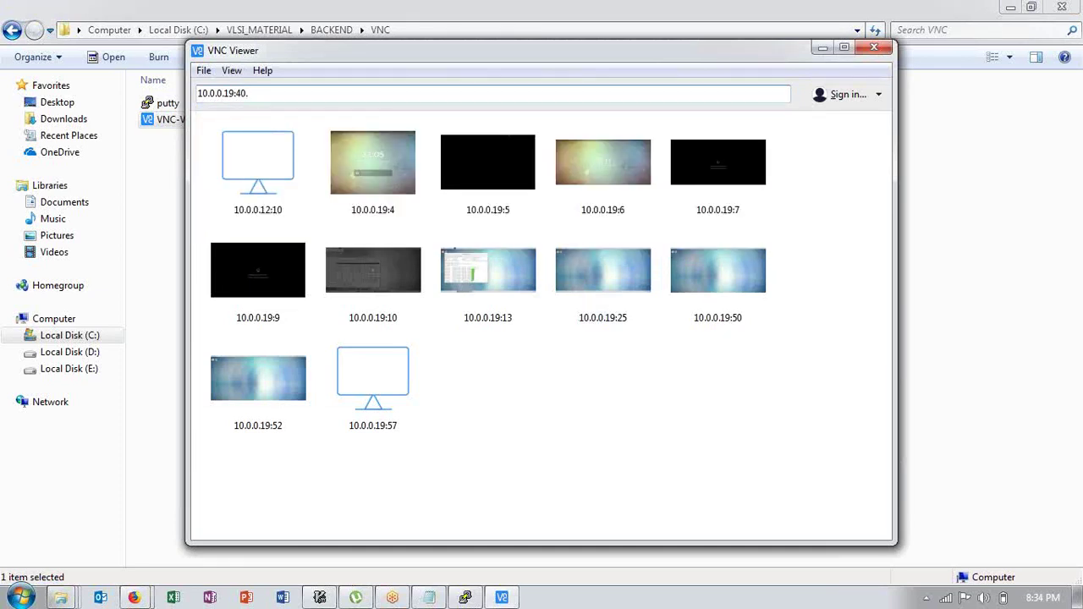
{"action": "key", "text": "Return"}
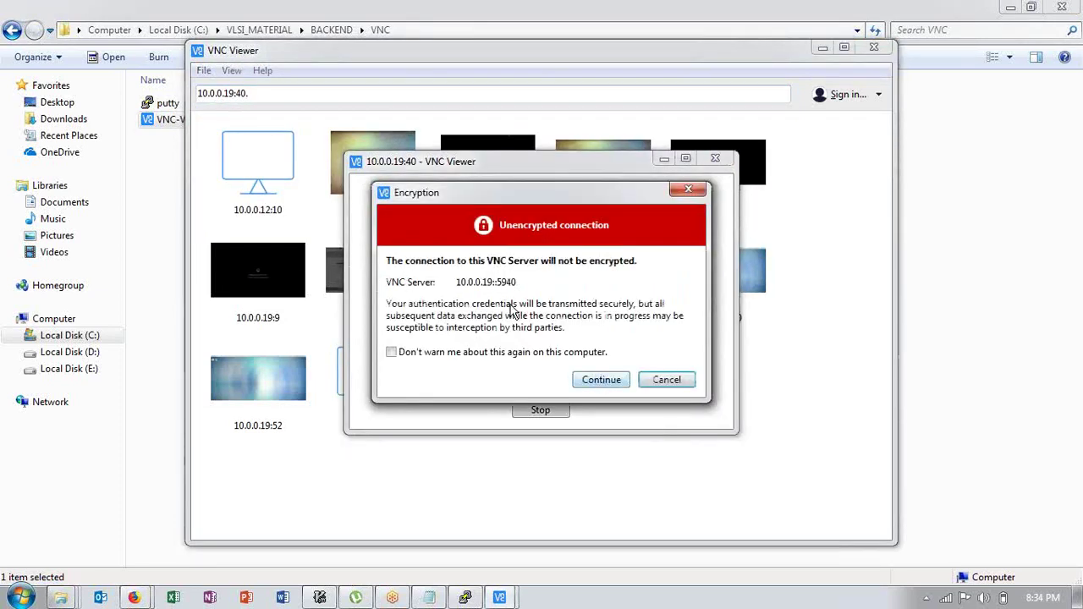
{"action": "left_click", "coordinate": [602, 380]}
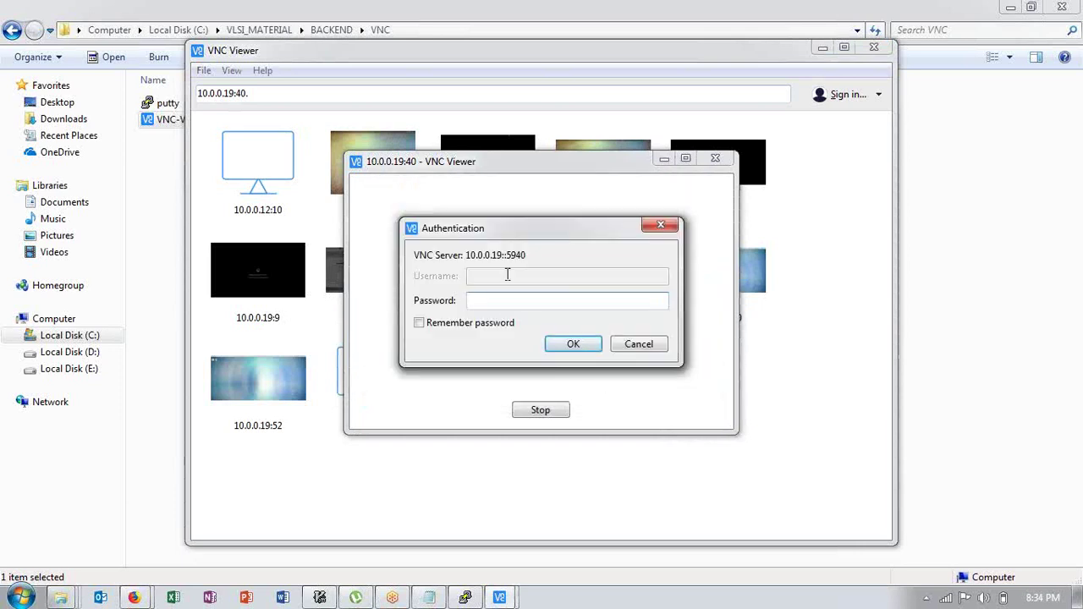
{"action": "type", "text": "••••••••"}
{"action": "key", "text": "Return"}
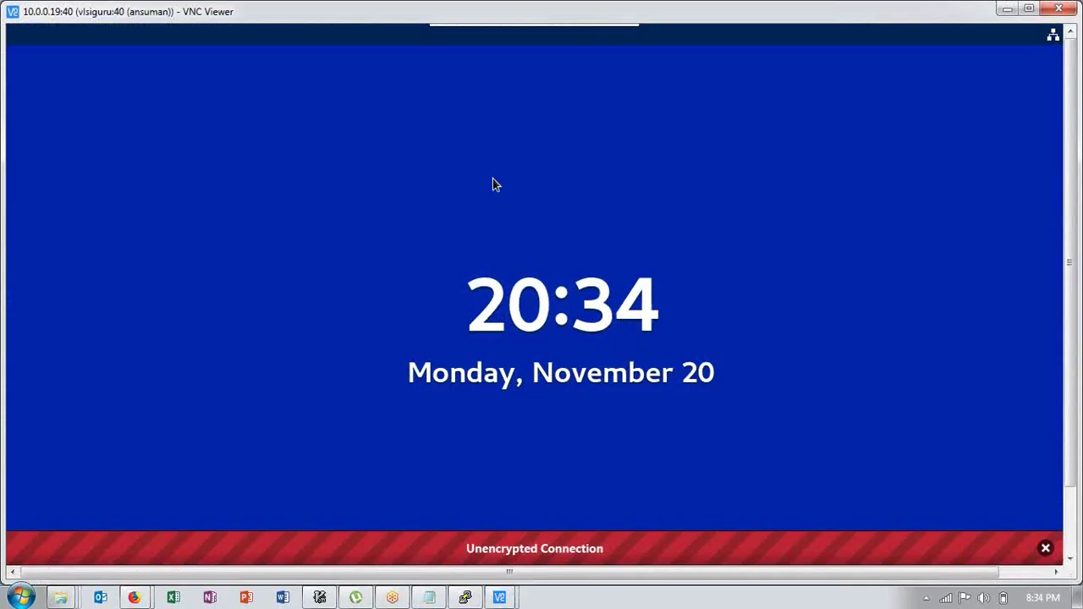
Step: Unlock the remote CentOS desktop by entering the account password
{"action": "left_click", "coordinate": [495, 185]}
{"action": "type", "text": "•"}
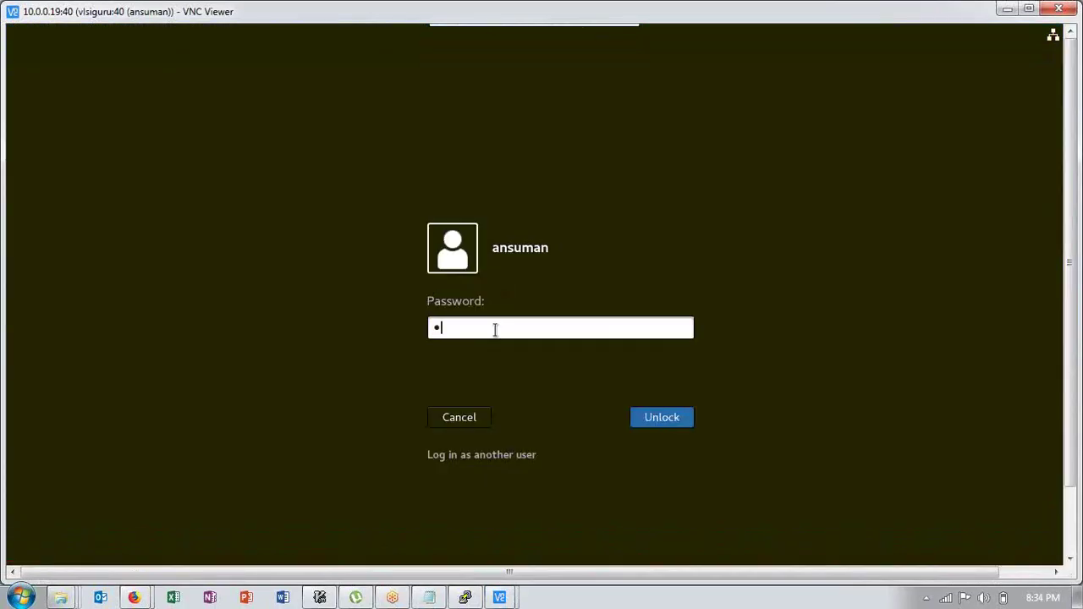
{"action": "type", "text": "•••••••••••"}
{"action": "key", "text": "Return"}
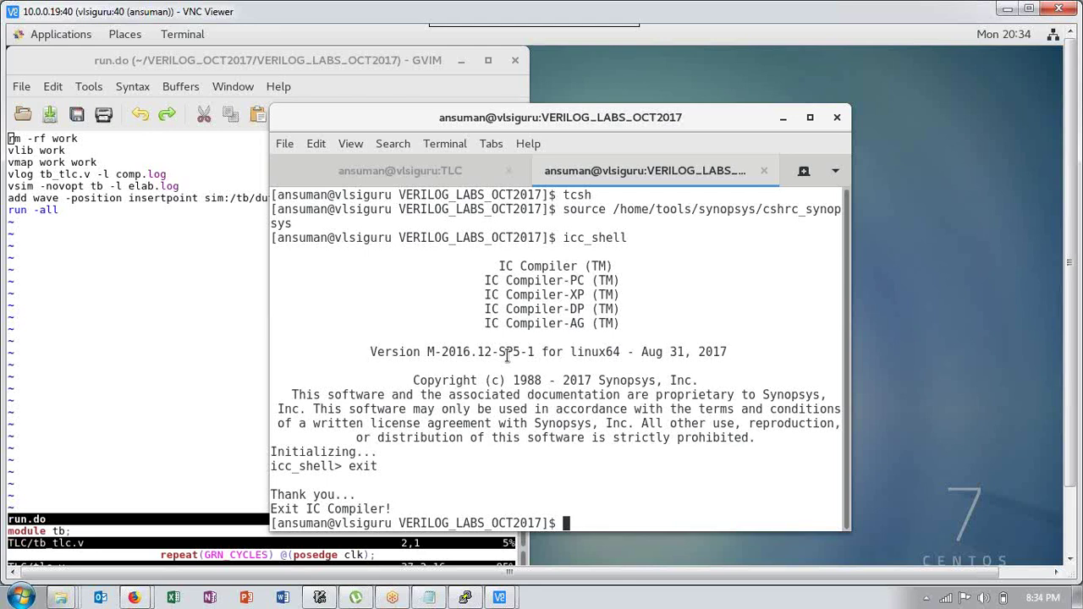
Step: Exit the shells in the VERILOG_LABS_OCT2017 terminal tab and the TLC shell in the remaining tab
{"action": "type", "text": "exit"}
{"action": "key", "text": "Return"}
{"action": "type", "text": "exit"}
{"action": "key", "text": "Return"}
{"action": "type", "text": "exit"}
{"action": "key", "text": "Return"}
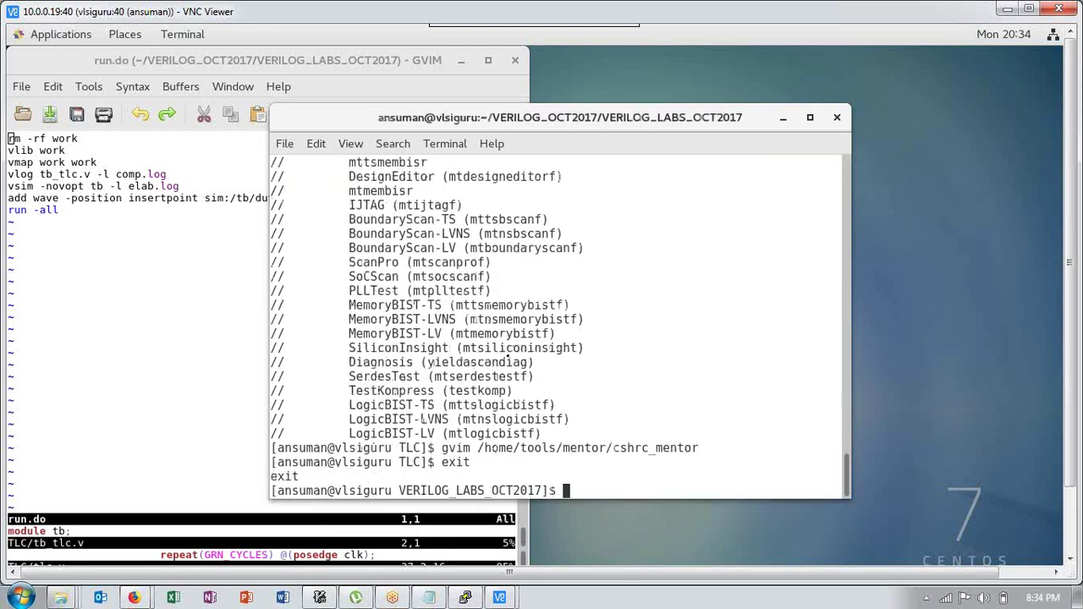
Step: Exit the remaining VERILOG_LABS_OCT2017 shell, then open a new terminal from the remote desktop with the GVIM window minimized
{"action": "type", "text": "exit"}
{"action": "key", "text": "Return"}
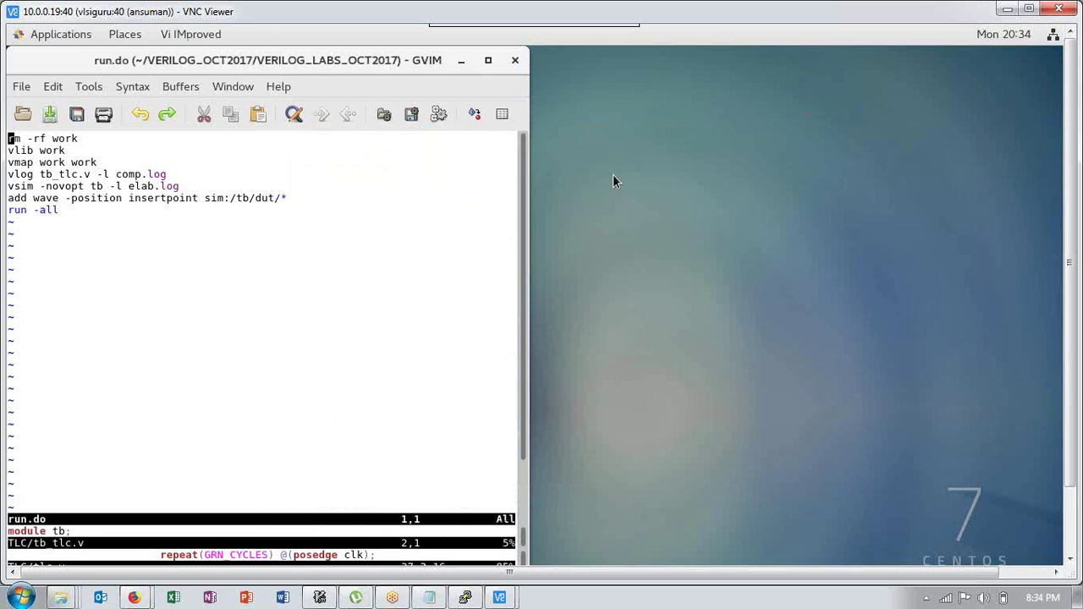
{"action": "right_click", "coordinate": [613, 175]}
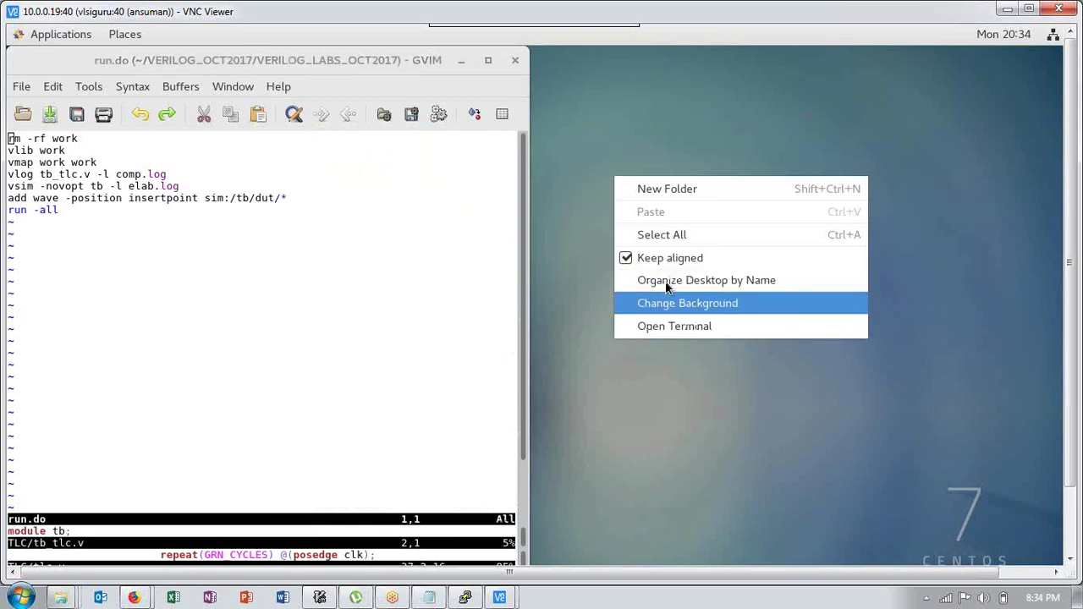
{"action": "left_click", "coordinate": [461, 60]}
{"action": "left_click", "coordinate": [462, 65]}
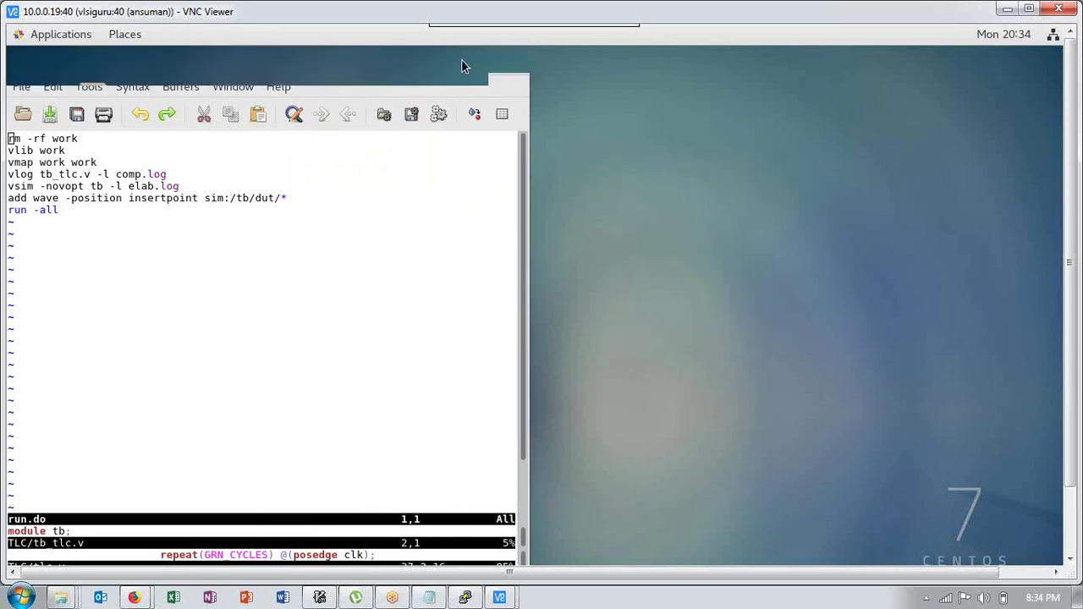
{"action": "right_click", "coordinate": [457, 120]}
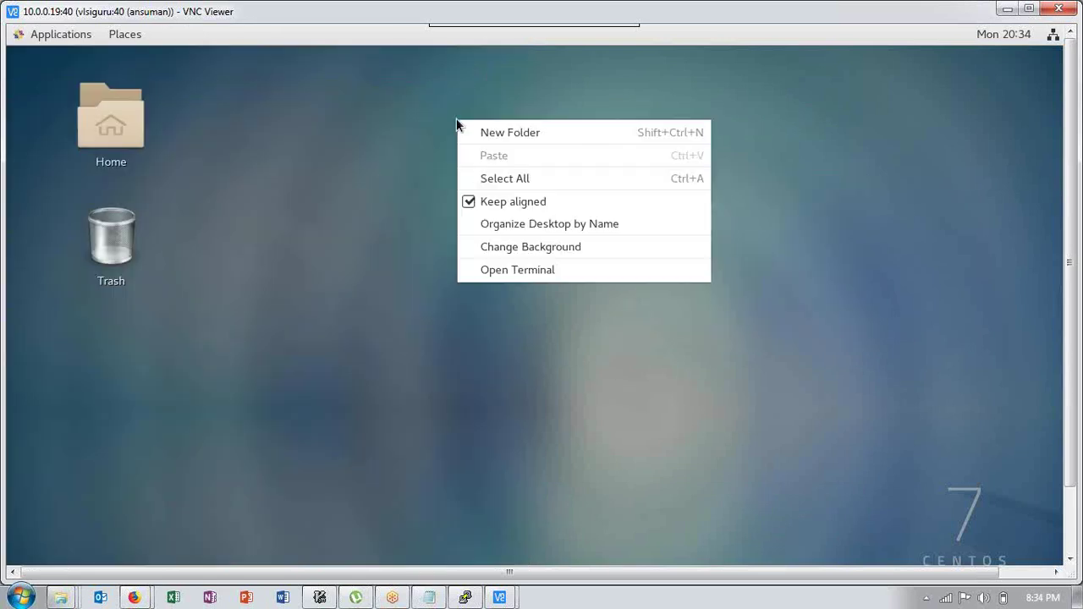
{"action": "left_click", "coordinate": [501, 272]}
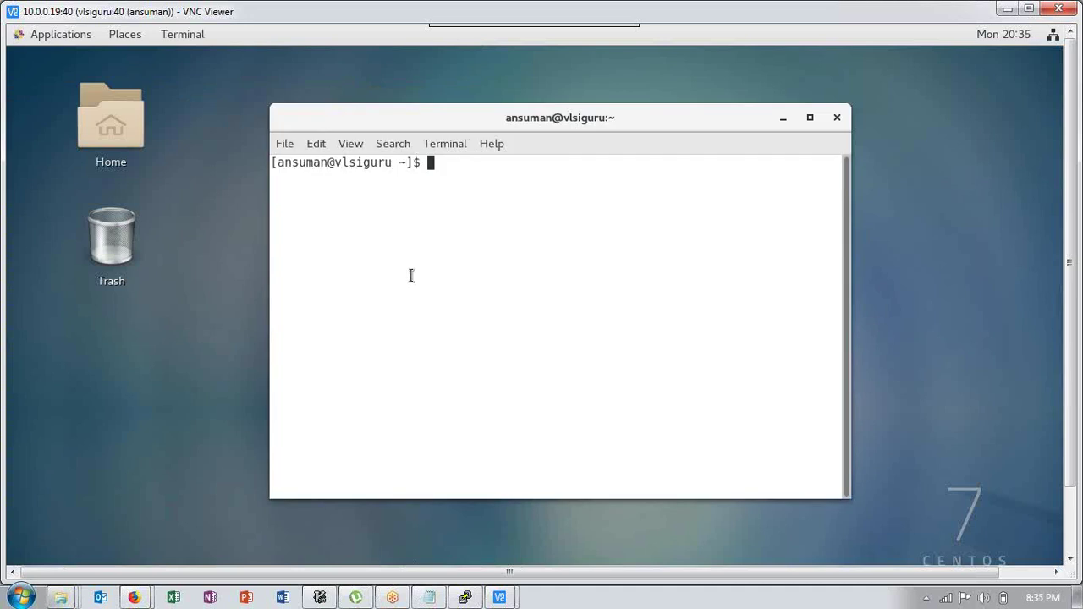
Step: Start a tcsh shell in the new terminal, discarding the partly entered source command
{"action": "type", "text": "source"}
{"action": "key", "text": "BackSpace"}
{"action": "key", "text": "BackSpace"}
{"action": "key", "text": "BackSpace"}
{"action": "key", "text": "BackSpace"}
{"action": "key", "text": "BackSpace"}
{"action": "key", "text": "BackSpace"}
{"action": "key", "text": "BackSpace"}
{"action": "type", "text": "tcsh"}
{"action": "key", "text": "Return"}
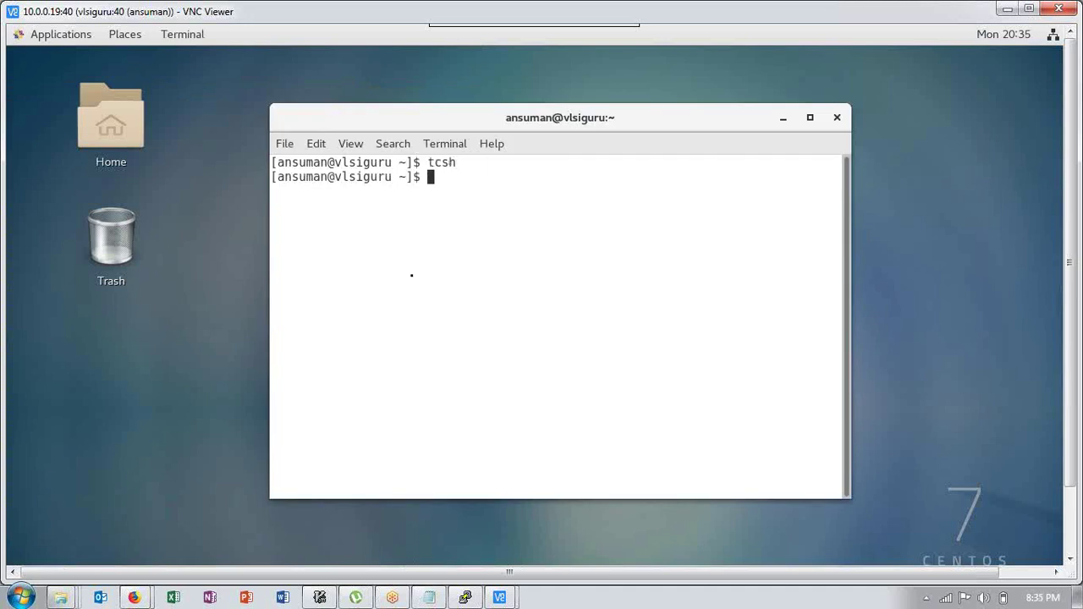
Step: Source the Synopsys environment script /home/tools/synopsys/cshrc_synopsys in the tcsh shell
{"action": "type", "text": "source /home/"}
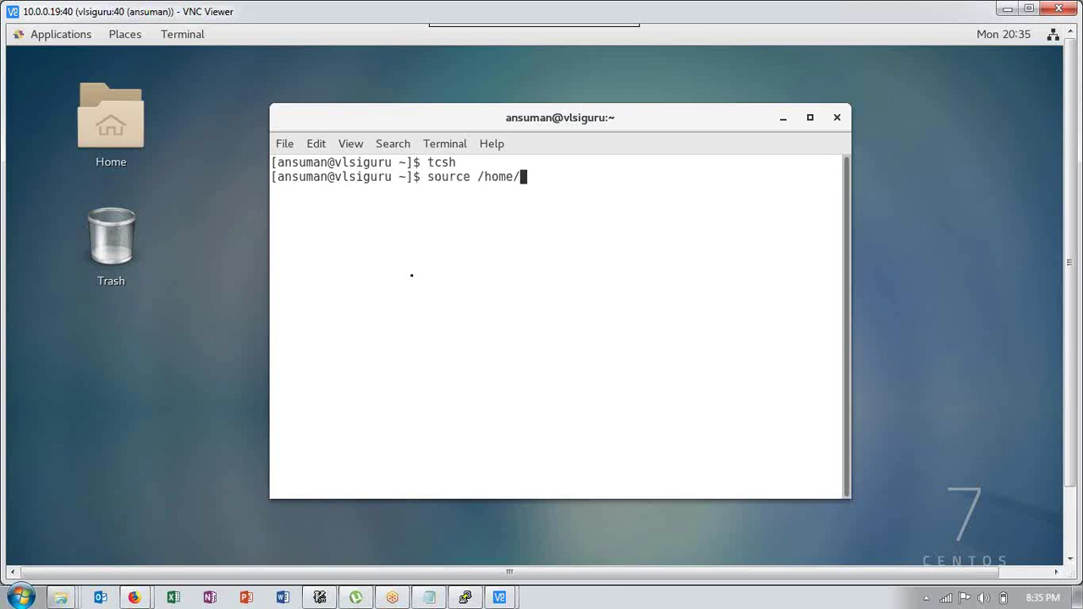
{"action": "type", "text": "tools/sy"}
{"action": "key", "text": "Tab"}
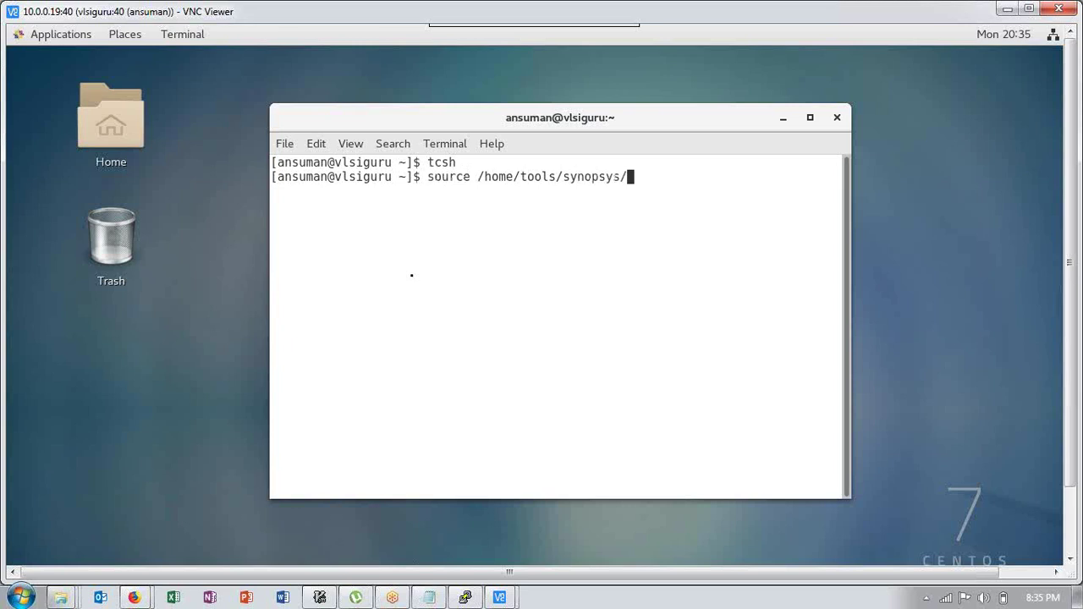
{"action": "key", "text": "Tab"}
{"action": "key", "text": "Return"}
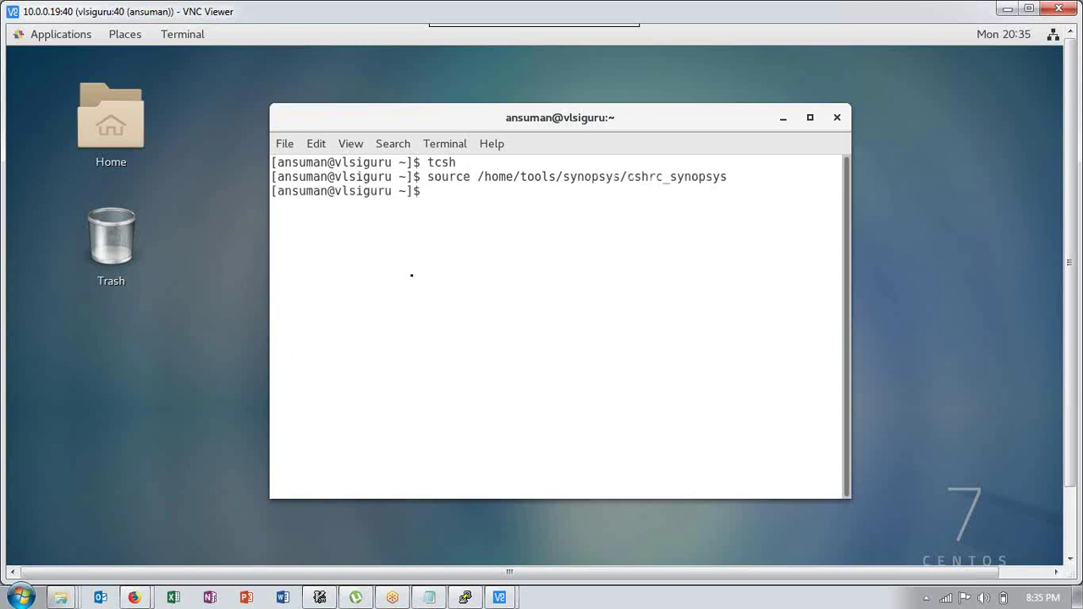
Step: Launch IC Compiler with icc_shell and exit it back to the terminal prompt
{"action": "type", "text": "icc_sh"}
{"action": "key", "text": "Tab"}
{"action": "key", "text": "Return"}
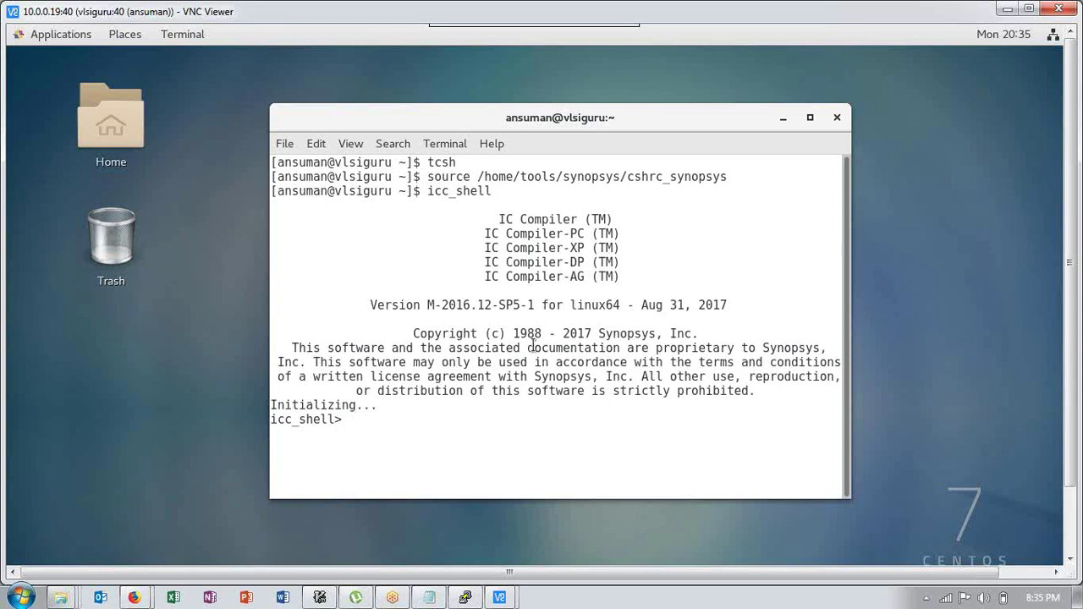
{"action": "type", "text": "exit"}
{"action": "key", "text": "Return"}
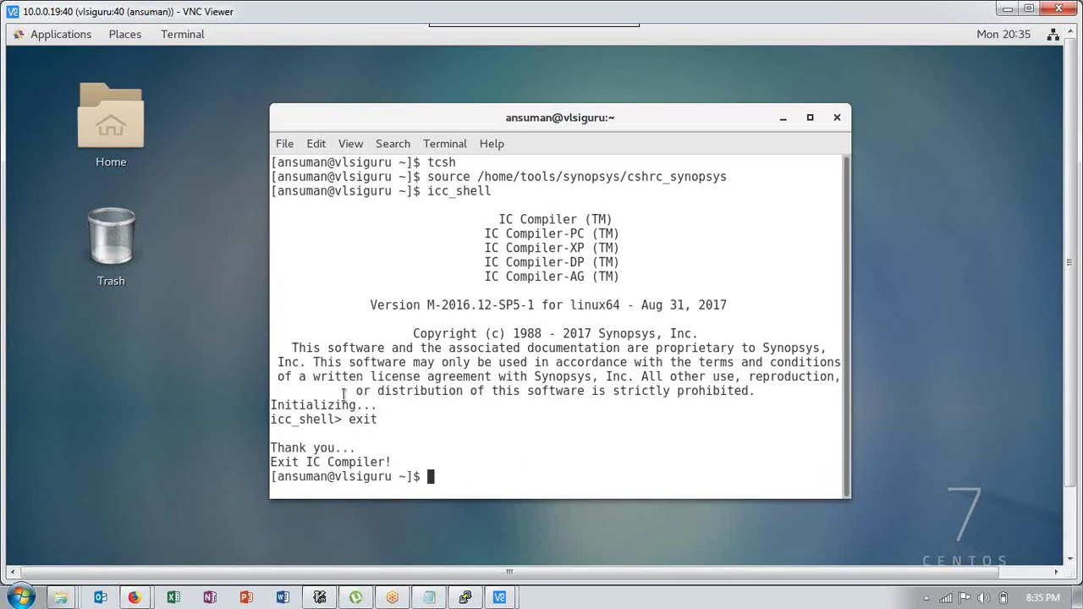
Step: Run icc_shell a second time from the command history, highlight its startup output, and exit the tool
{"action": "left_click_drag", "start_coordinate": [349, 419], "coordinate": [379, 419]}
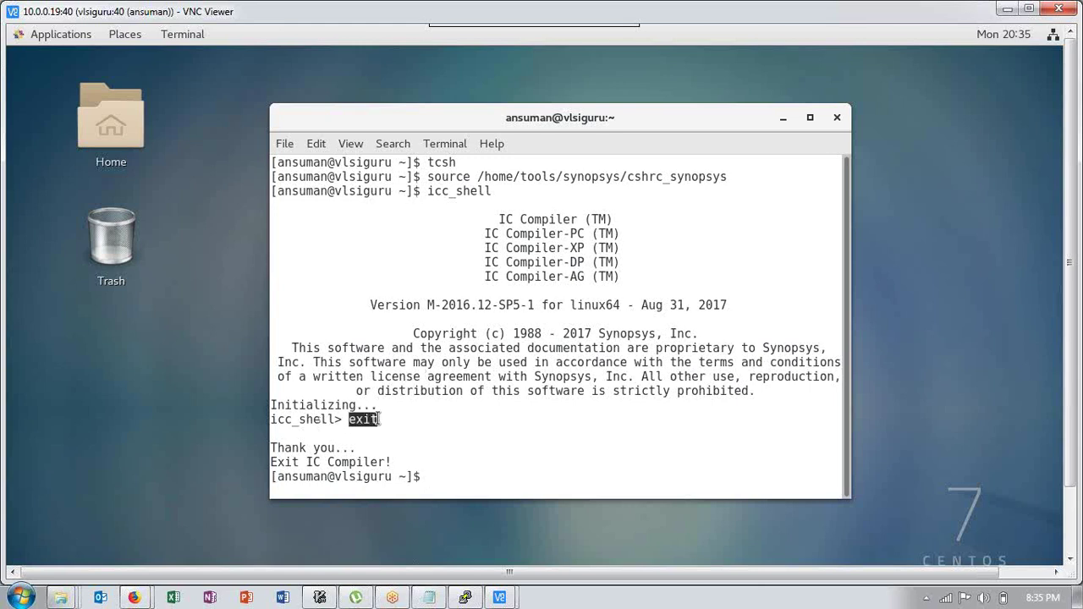
{"action": "left_click", "coordinate": [337, 418]}
{"action": "key", "text": "Up"}
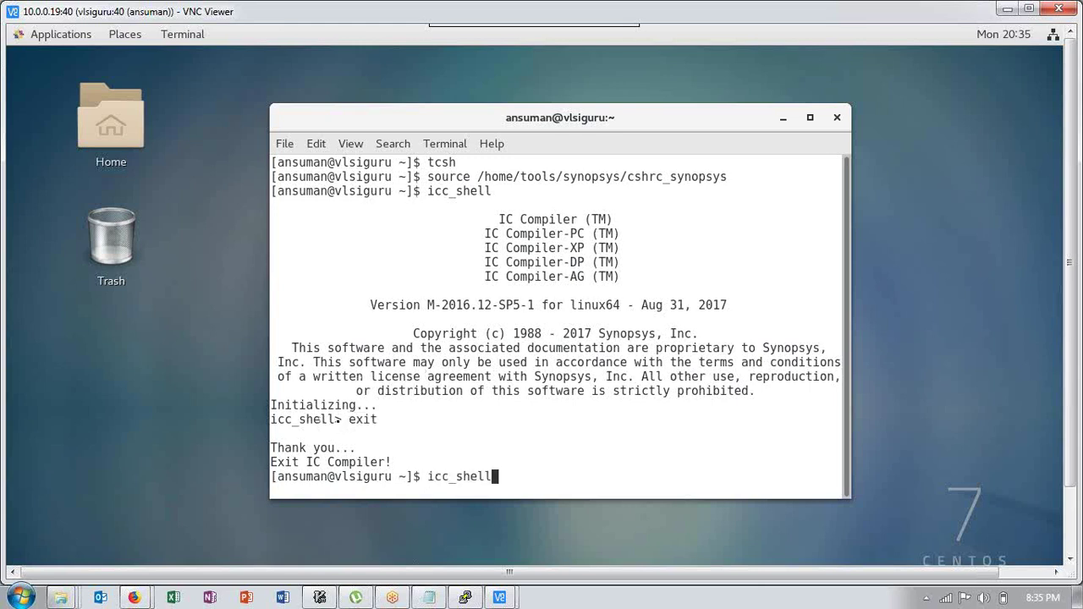
{"action": "key", "text": "Return"}
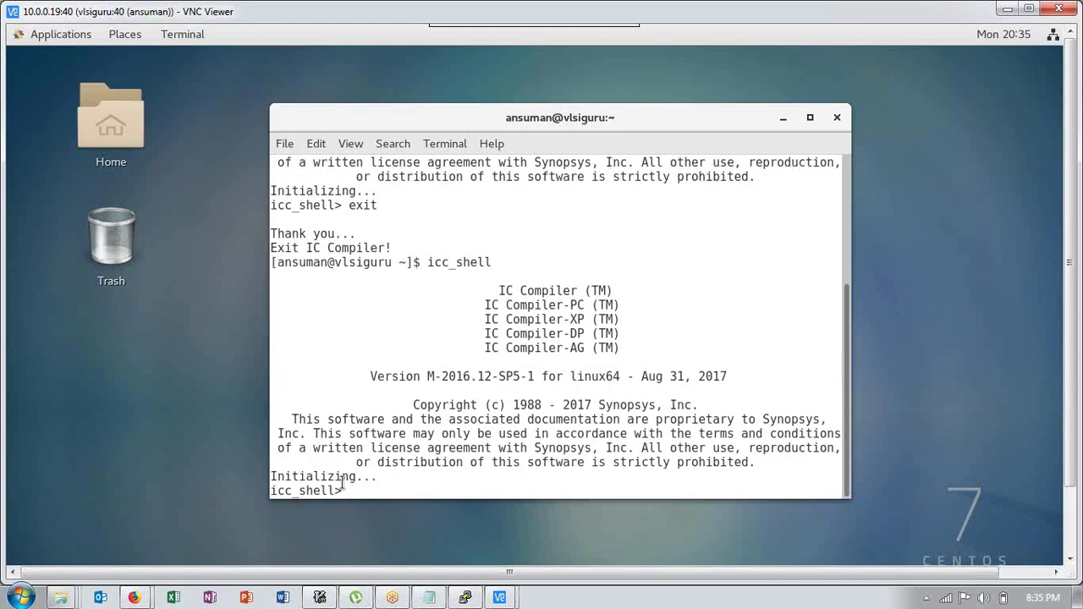
{"action": "left_click_drag", "start_coordinate": [348, 490], "coordinate": [274, 262]}
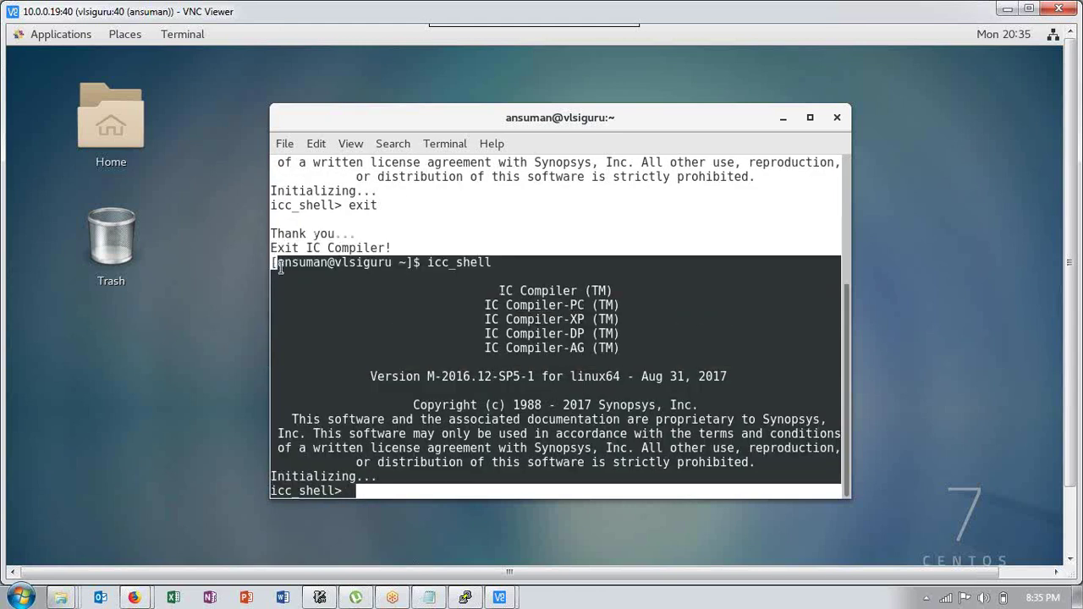
{"action": "left_click", "coordinate": [331, 281]}
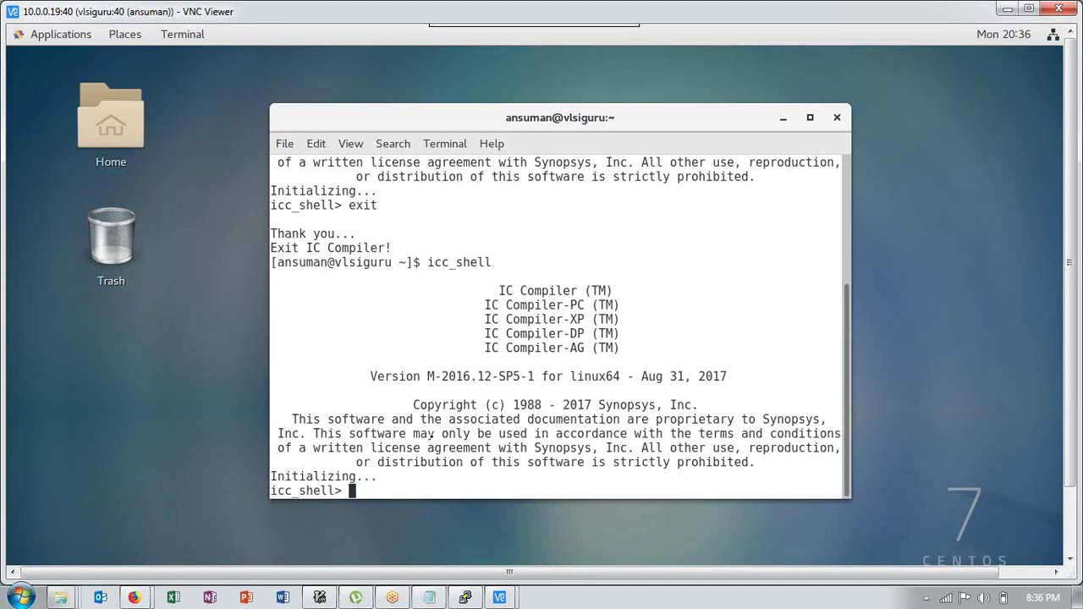
{"action": "type", "text": "exit"}
{"action": "key", "text": "Return"}
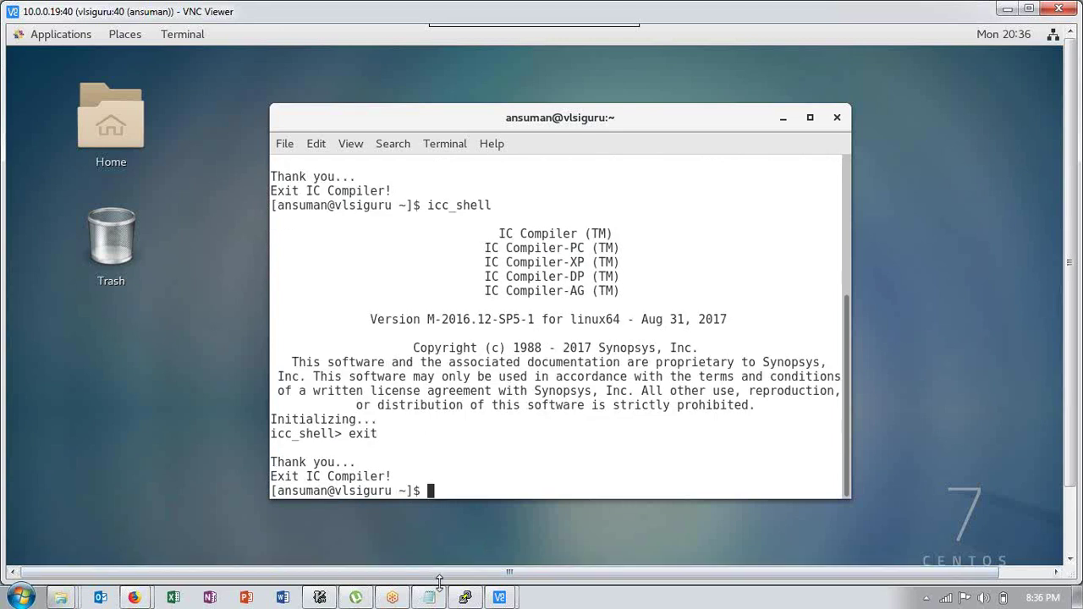
Step: Switch to the Notepad notes and highlight the Wi-Fi network name on the first line
{"action": "key", "text": "alt+Tab"}
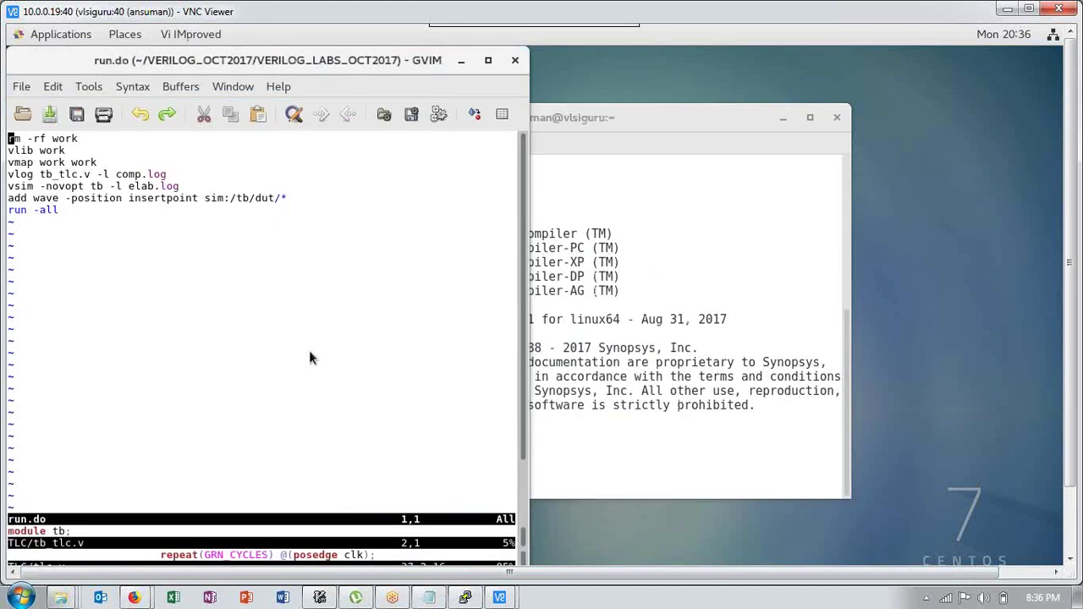
{"action": "key", "text": "alt+Tab"}
{"action": "key", "text": "alt+Tab"}
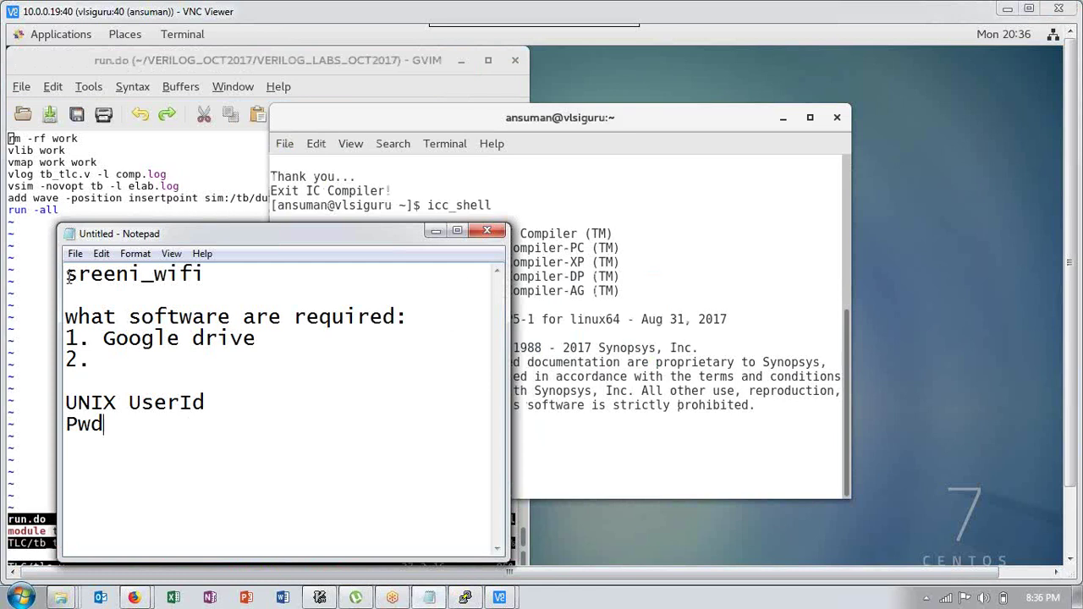
{"action": "left_click_drag", "start_coordinate": [68, 278], "coordinate": [224, 281]}
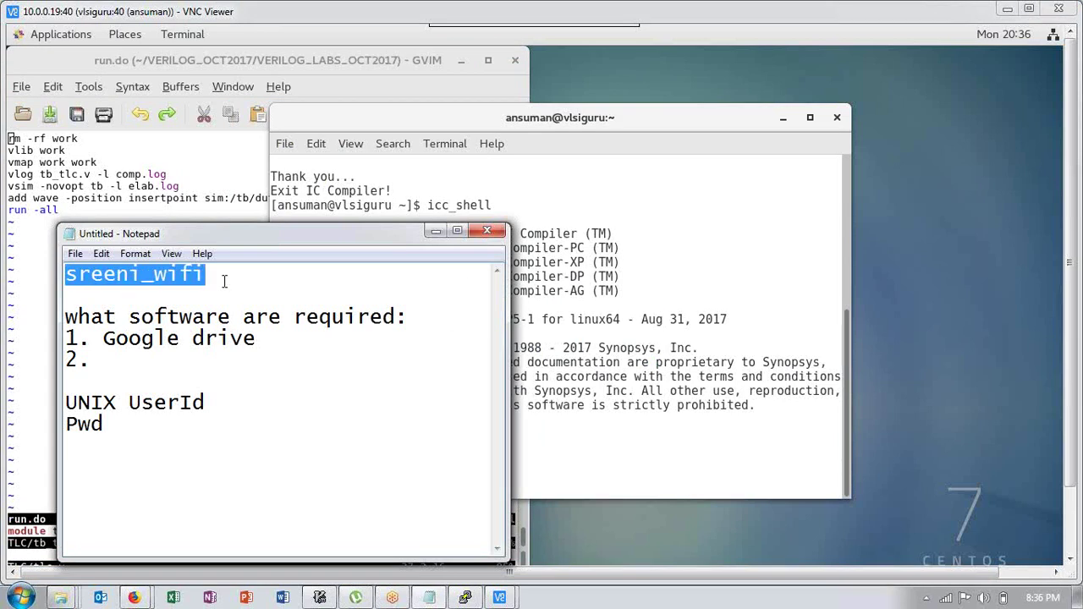
{"action": "left_click", "coordinate": [224, 281]}
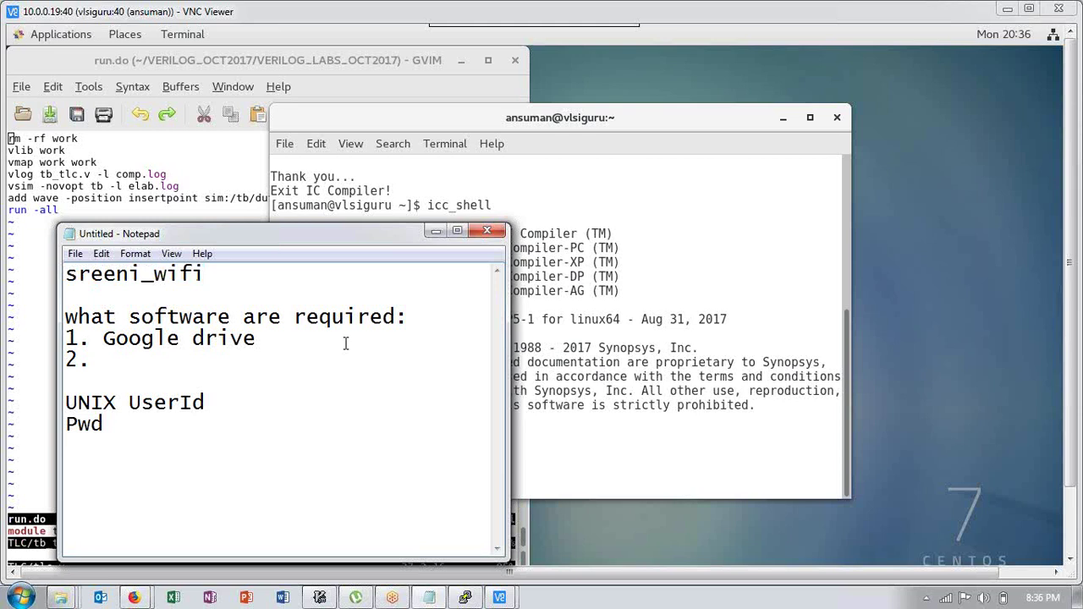
Step: Switch to the Windows Explorer window showing the VNC folder under VLSI_MATERIAL > BACKEND
{"action": "left_click", "coordinate": [64, 598]}
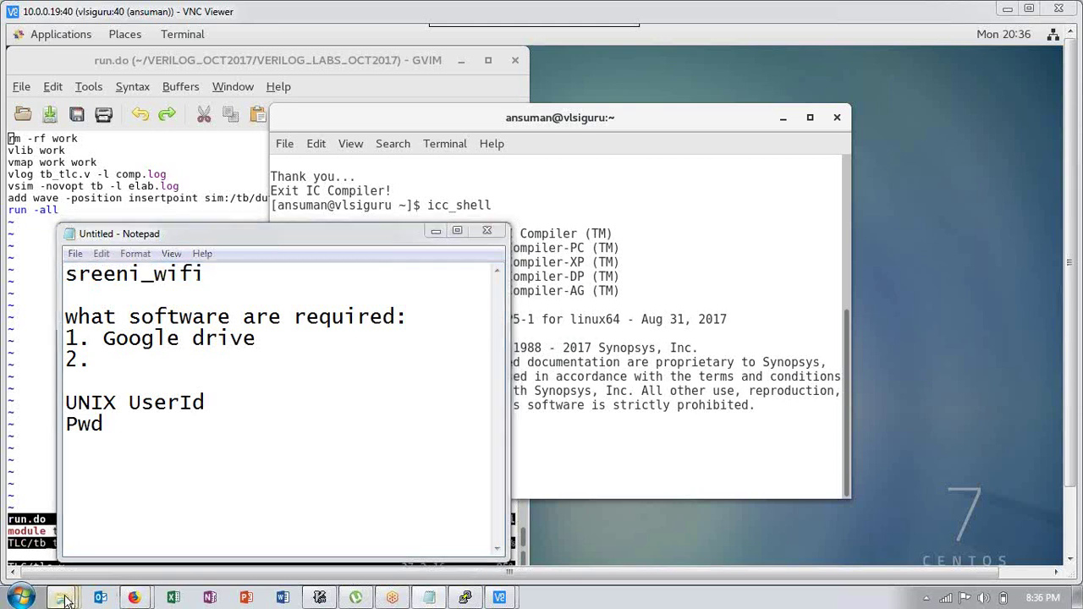
{"action": "left_click", "coordinate": [411, 519]}
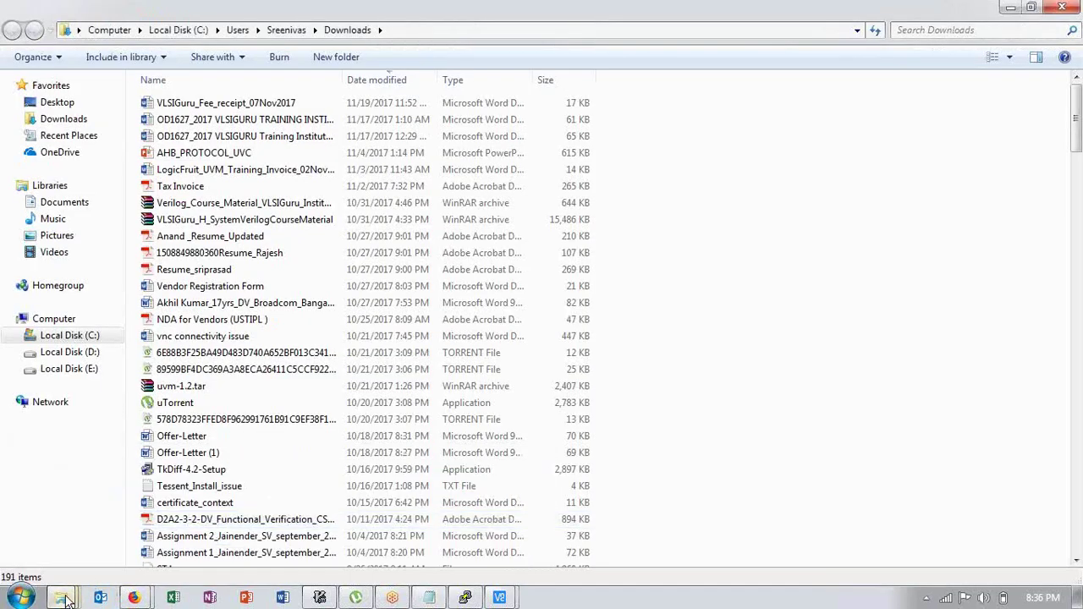
{"action": "mouse_move", "coordinate": [67, 599]}
{"action": "left_click", "coordinate": [231, 522]}
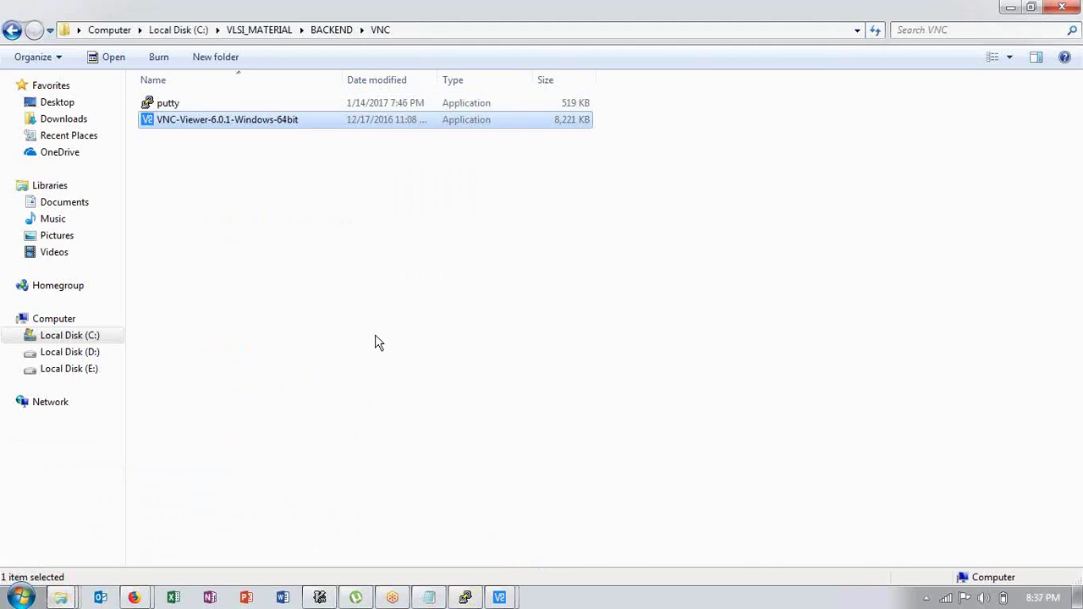
Step: Add the server address 10.0.0.19 to the Notepad notes above the UNIX UserId and Pwd lines, and highlight those two lines
{"action": "key", "text": "alt+Tab"}
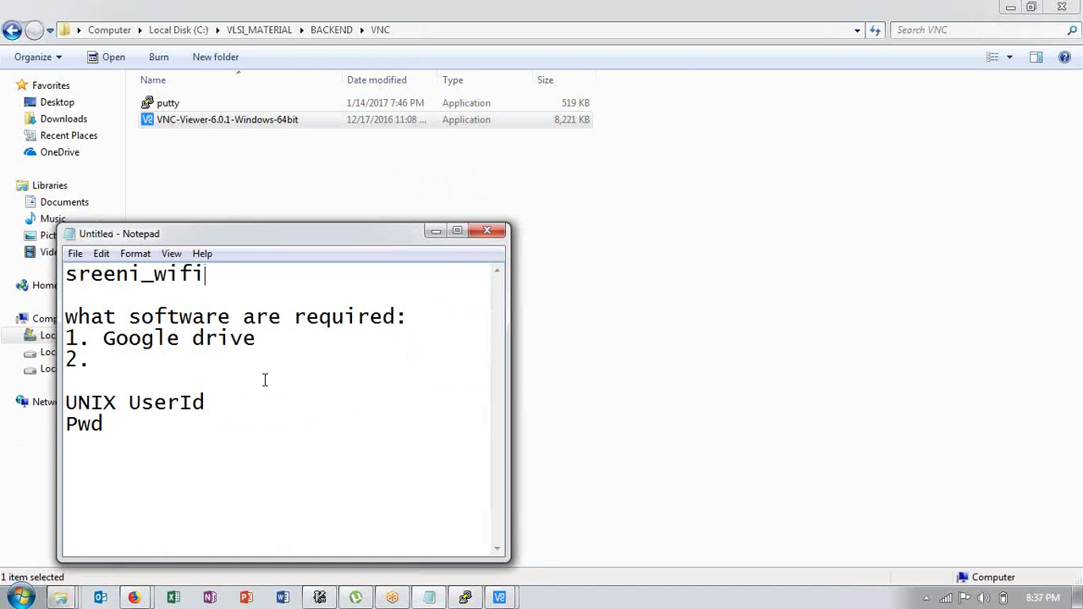
{"action": "left_click", "coordinate": [174, 373]}
{"action": "key", "text": "Return"}
{"action": "key", "text": "Return"}
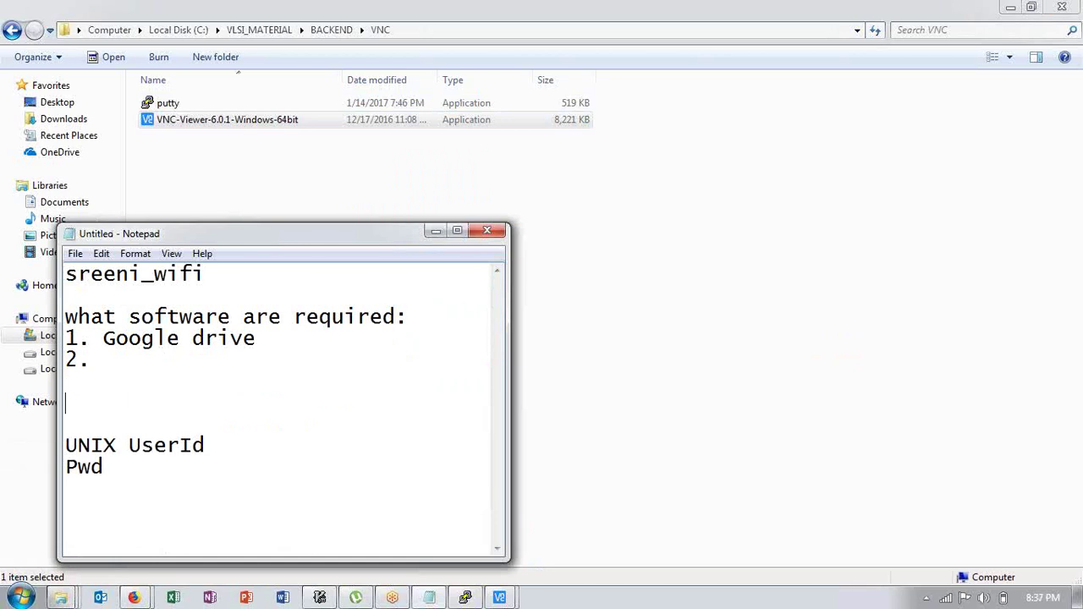
{"action": "type", "text": "10.0.0.19"}
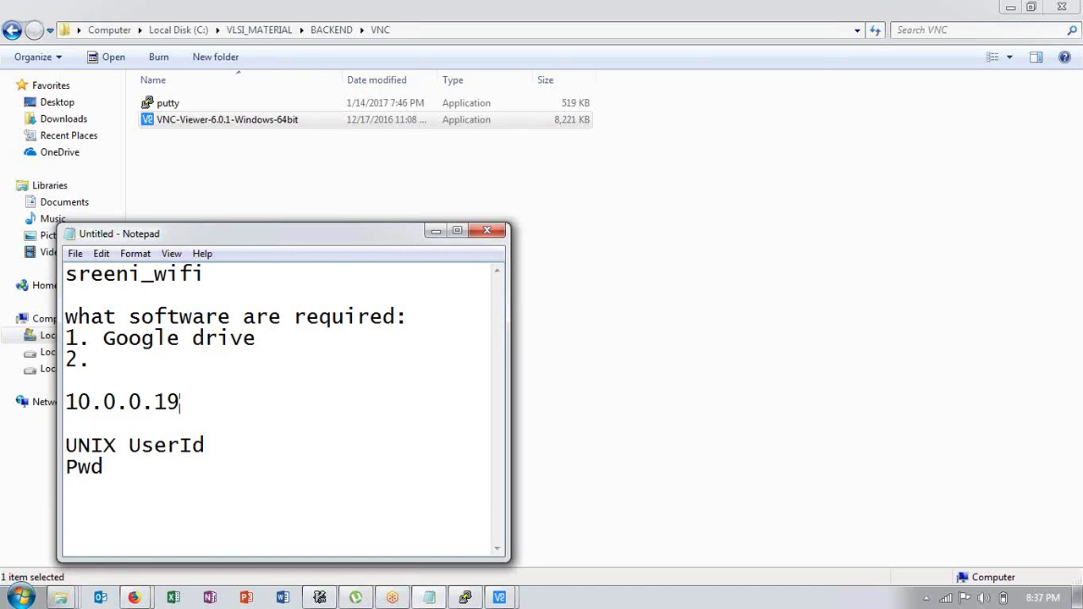
{"action": "left_click_drag", "start_coordinate": [104, 468], "coordinate": [67, 446]}
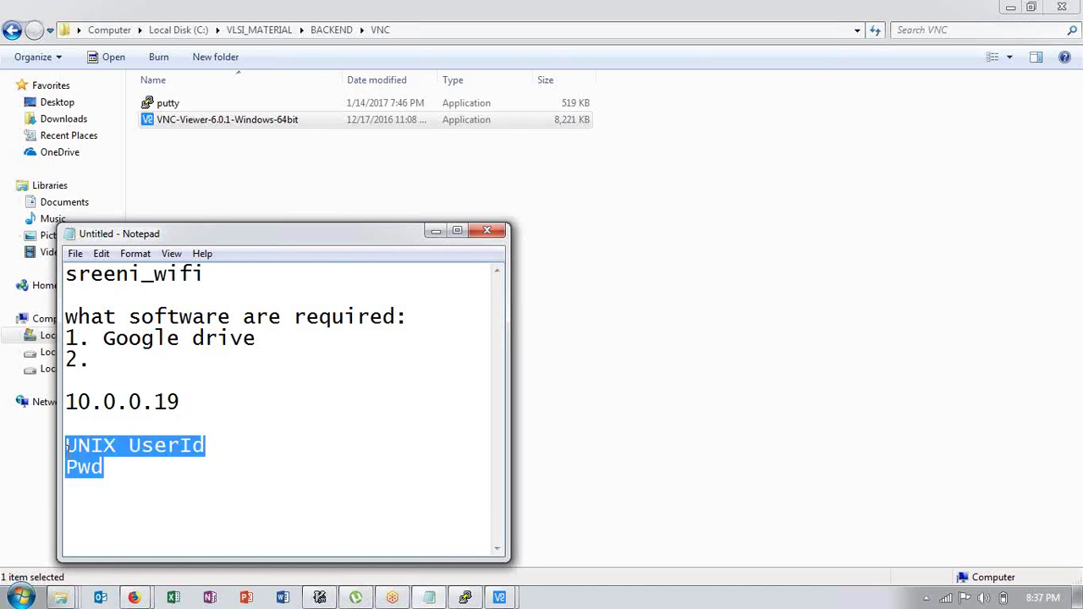
{"action": "left_click", "coordinate": [119, 475]}
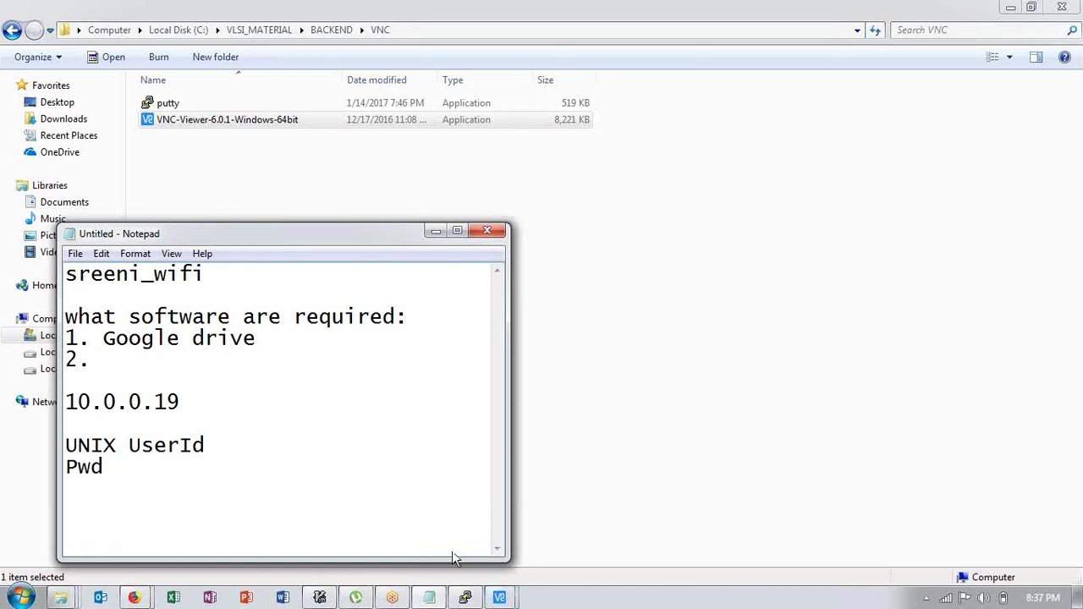
Step: Switch to the PuTTY session and examine the filtered listing of another user's X sessions, highlighting X45
{"action": "left_click", "coordinate": [465, 597]}
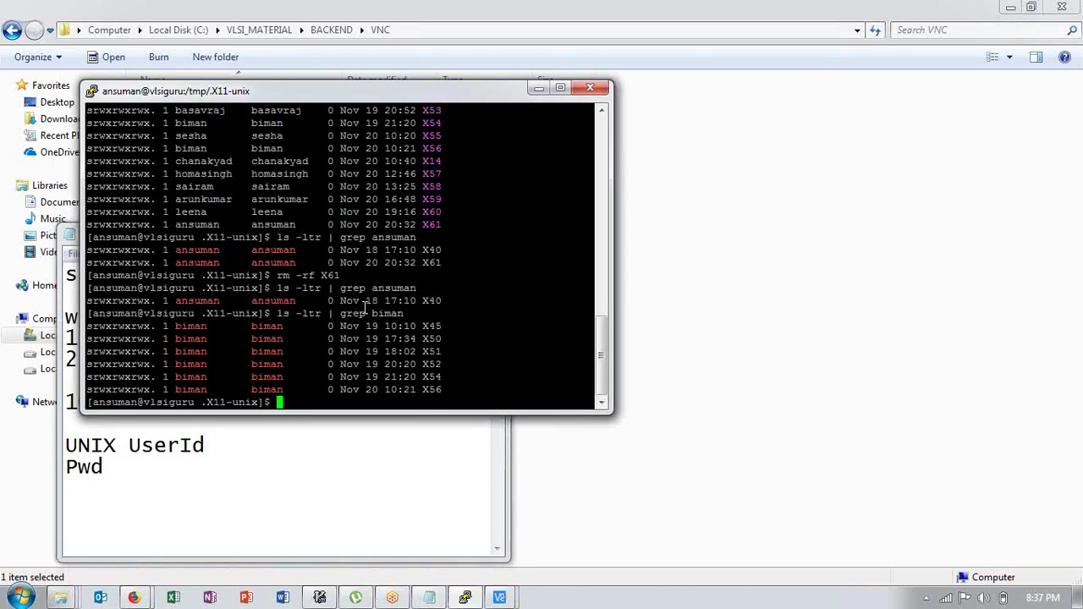
{"action": "left_click_drag", "start_coordinate": [97, 328], "coordinate": [460, 388]}
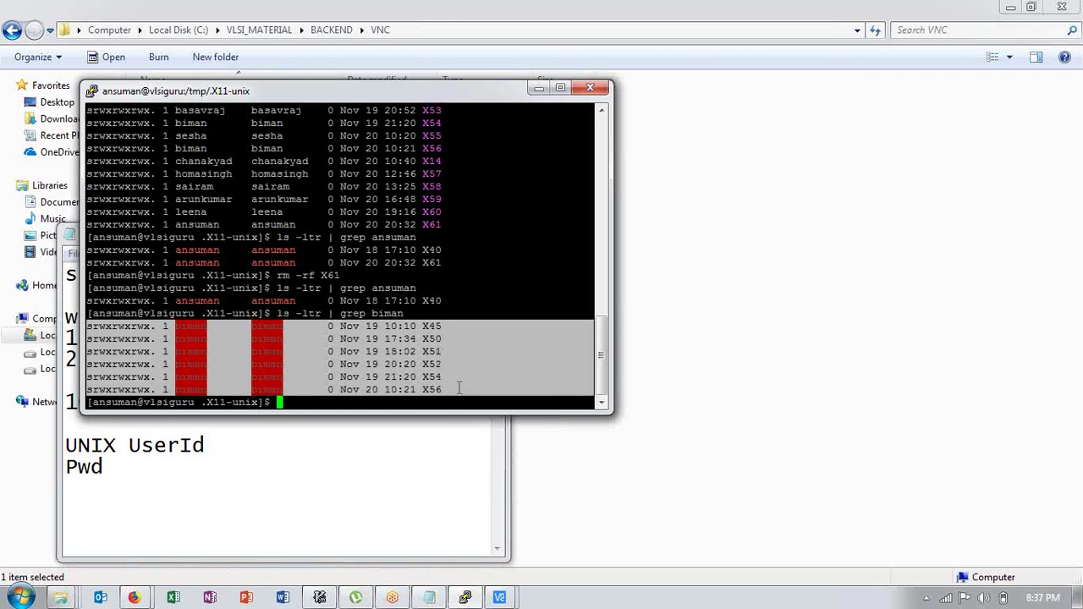
{"action": "left_click", "coordinate": [458, 387]}
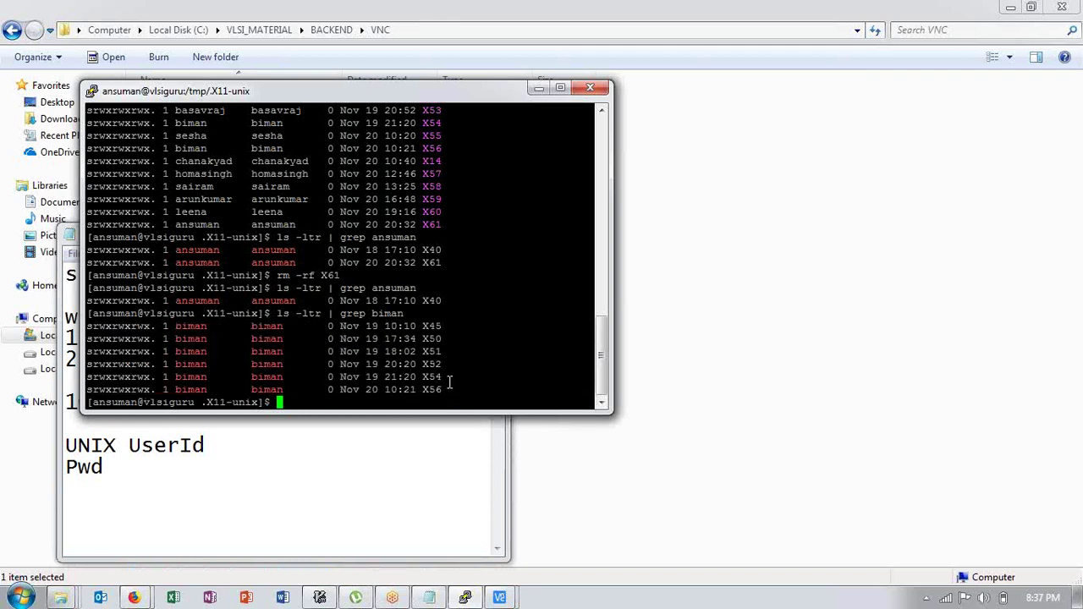
{"action": "left_click_drag", "start_coordinate": [449, 384], "coordinate": [88, 324]}
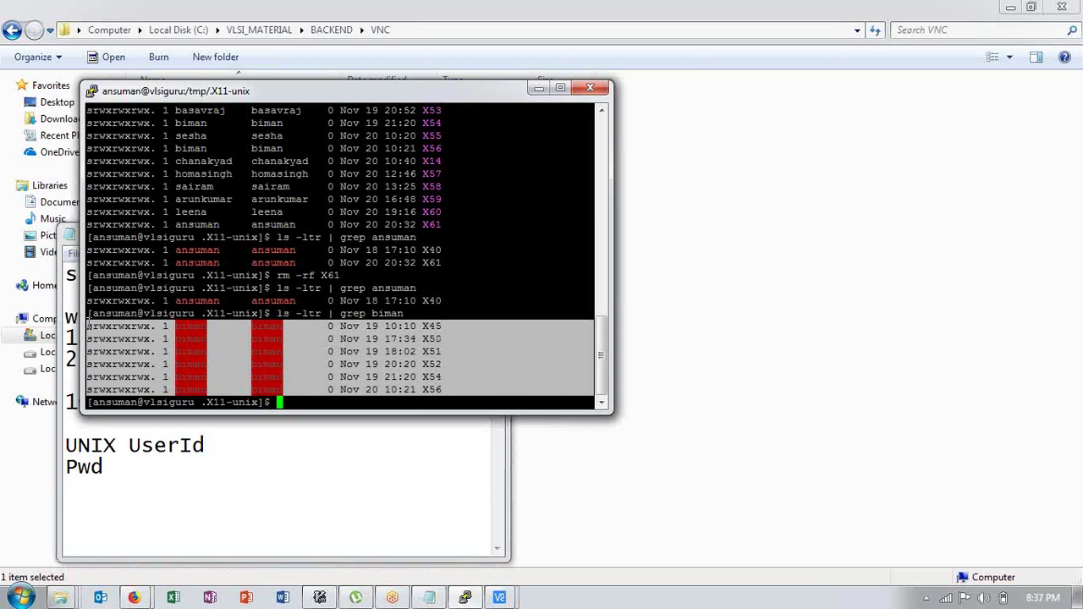
{"action": "left_click", "coordinate": [232, 325]}
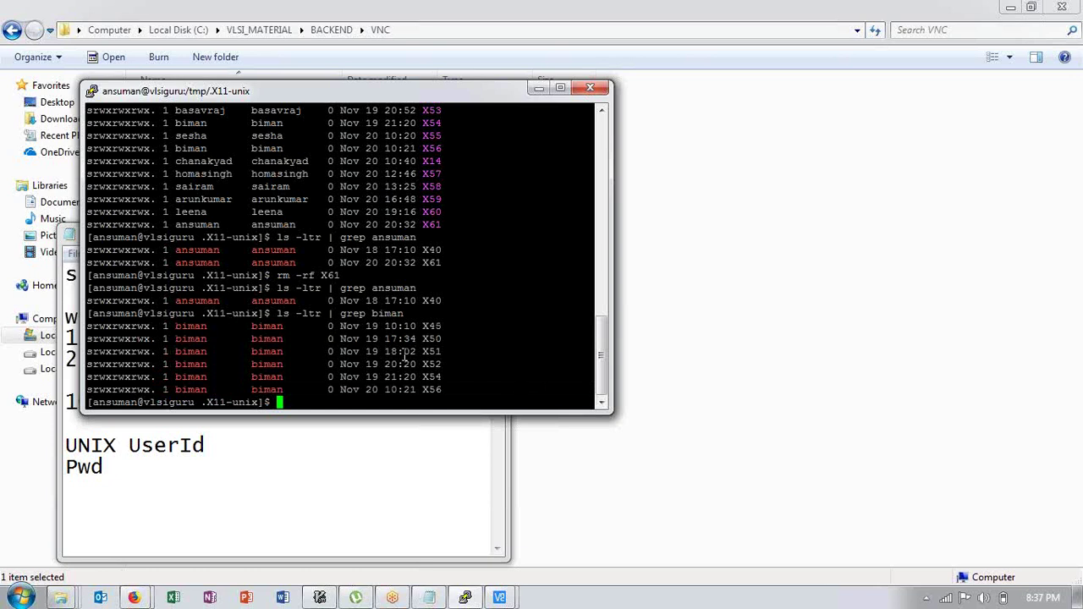
{"action": "double_click", "coordinate": [432, 326]}
{"action": "left_click_drag", "start_coordinate": [418, 326], "coordinate": [442, 326]}
Step: Try to switch to the root account with su root by submitting the root password, and interrupt the command
{"action": "type", "text": "su root"}
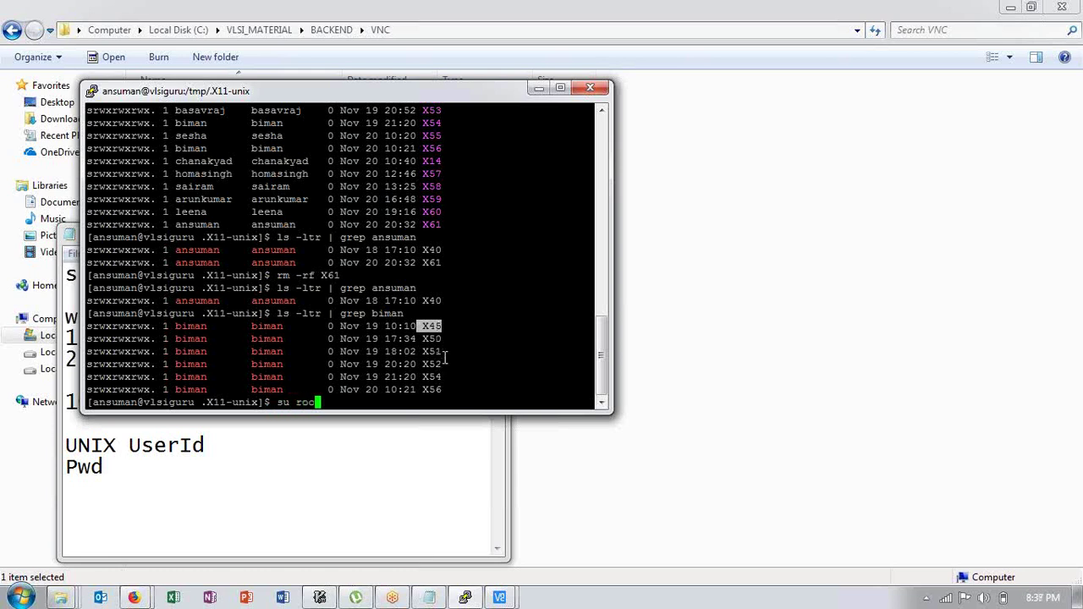
{"action": "key", "text": "Return"}
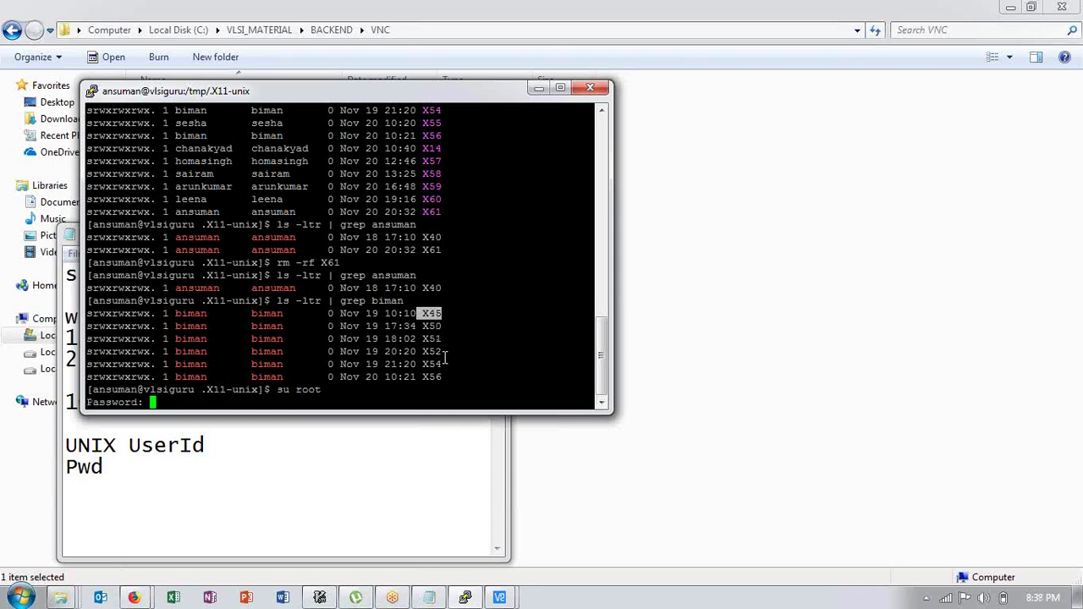
{"action": "key", "text": "Return"}
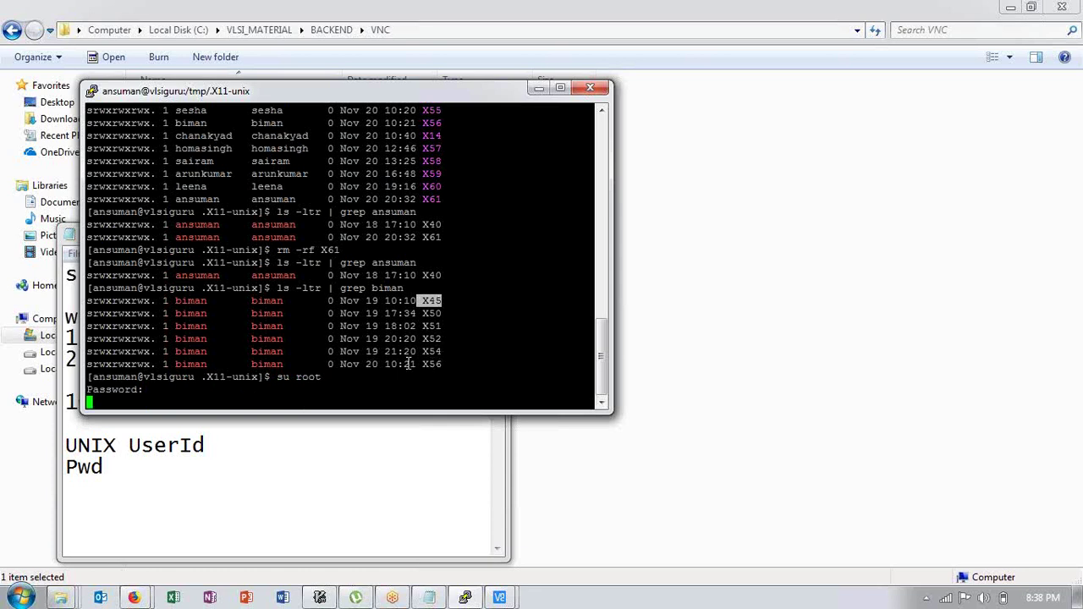
{"action": "key", "text": "ctrl+c"}
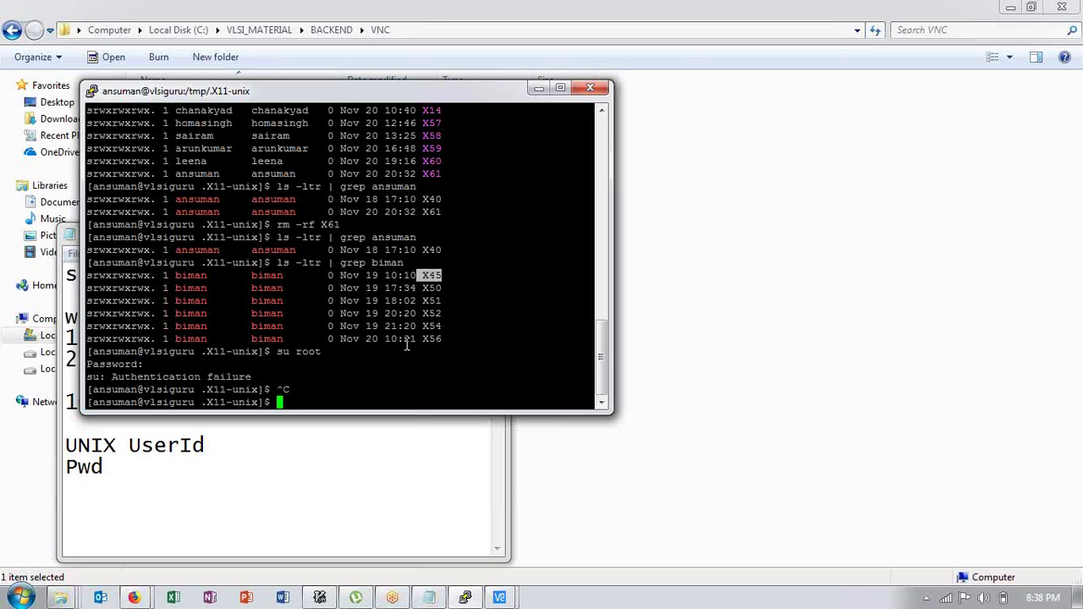